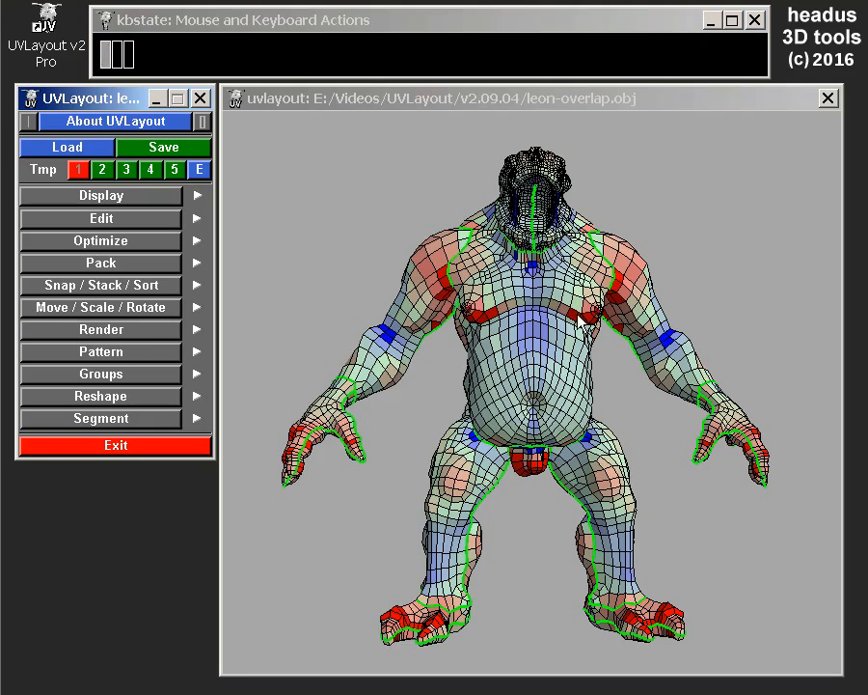
Switch from the 3D model to its UV layout and examine the forked shell below the head shell.
{"action": "left_click_drag", "start_coordinate": [579, 319], "coordinate": [523, 347]}
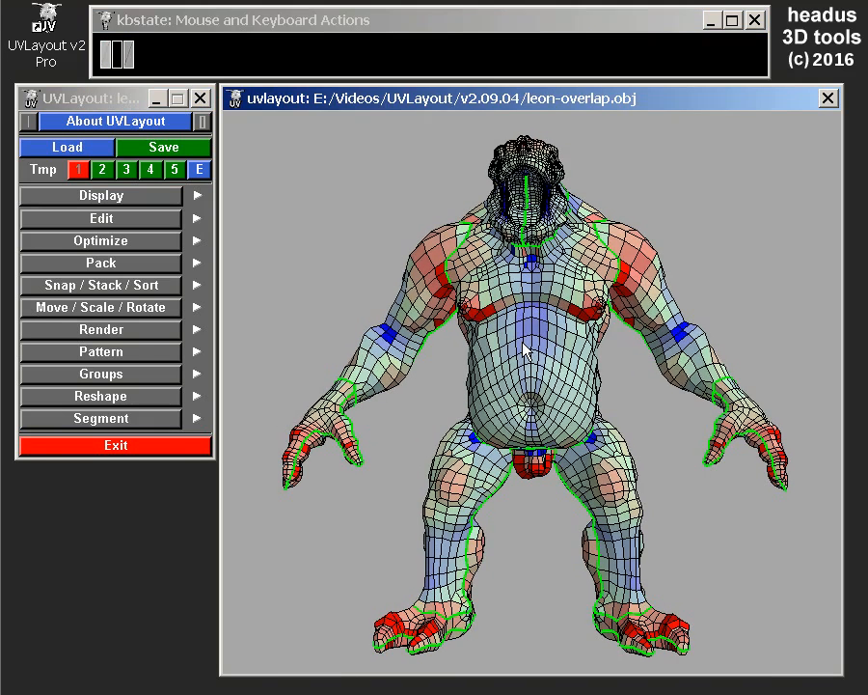
{"action": "key", "text": "u"}
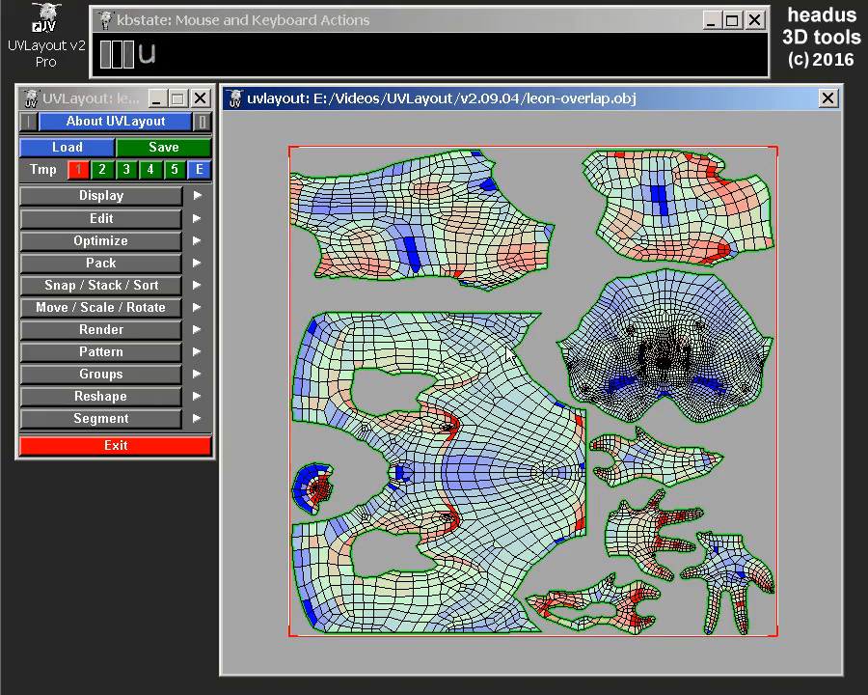
{"action": "middle_click_drag", "start_coordinate": [502, 490], "coordinate": [367, 308]}
{"action": "scroll", "coordinate": [511, 285], "scroll_direction": "up", "scroll_amount": 2}
{"action": "scroll", "coordinate": [514, 289], "scroll_direction": "up", "scroll_amount": 2}
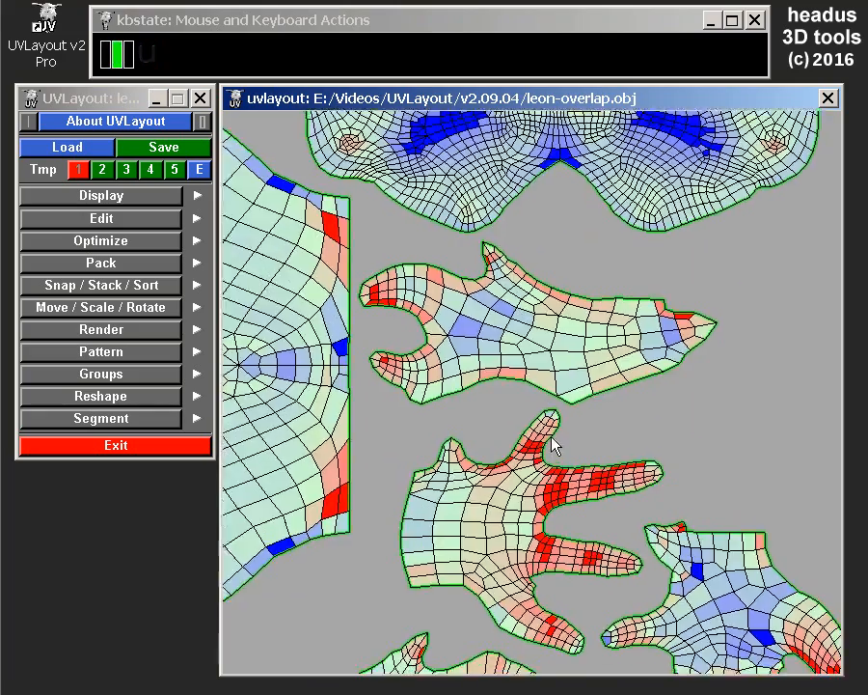
{"action": "scroll", "coordinate": [555, 442], "scroll_direction": "up", "scroll_amount": 1}
{"action": "scroll", "coordinate": [540, 383], "scroll_direction": "up", "scroll_amount": 1}
{"action": "scroll", "coordinate": [542, 325], "scroll_direction": "up", "scroll_amount": 1}
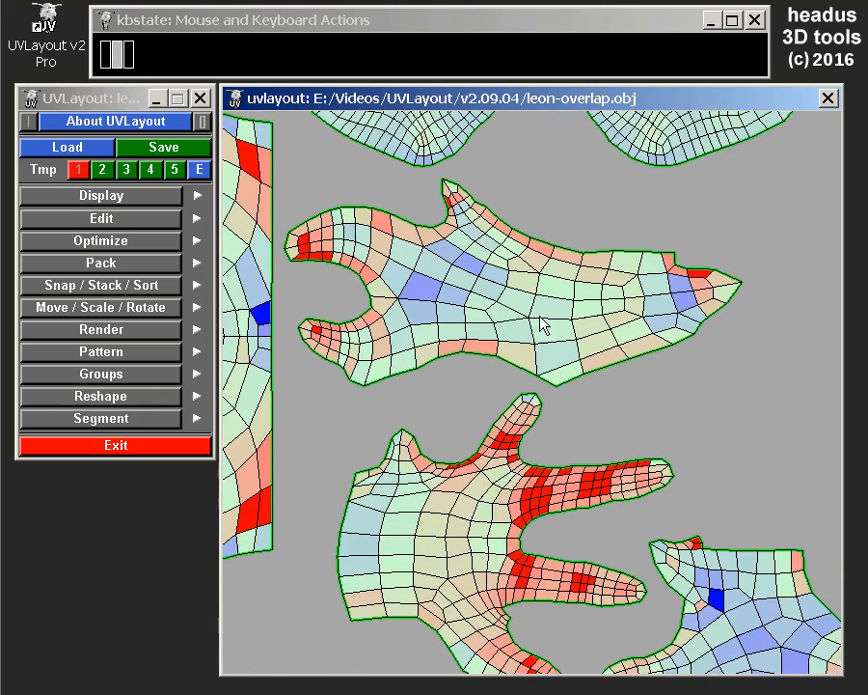
{"action": "scroll", "coordinate": [477, 338], "scroll_direction": "up", "scroll_amount": 2}
{"action": "middle_click_drag", "start_coordinate": [483, 357], "coordinate": [494, 381]}
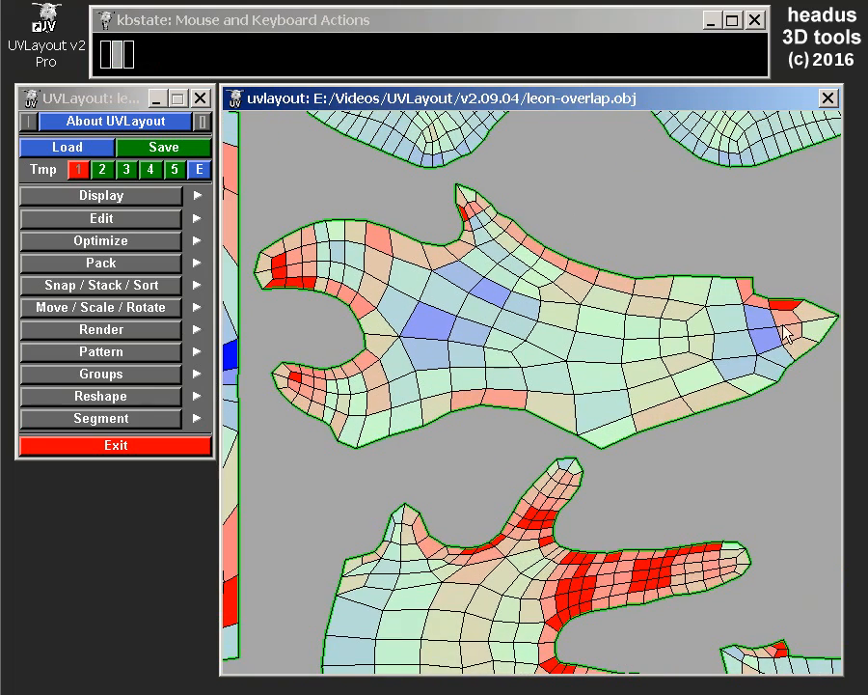
{"action": "middle_click_drag", "start_coordinate": [435, 294], "coordinate": [427, 298]}
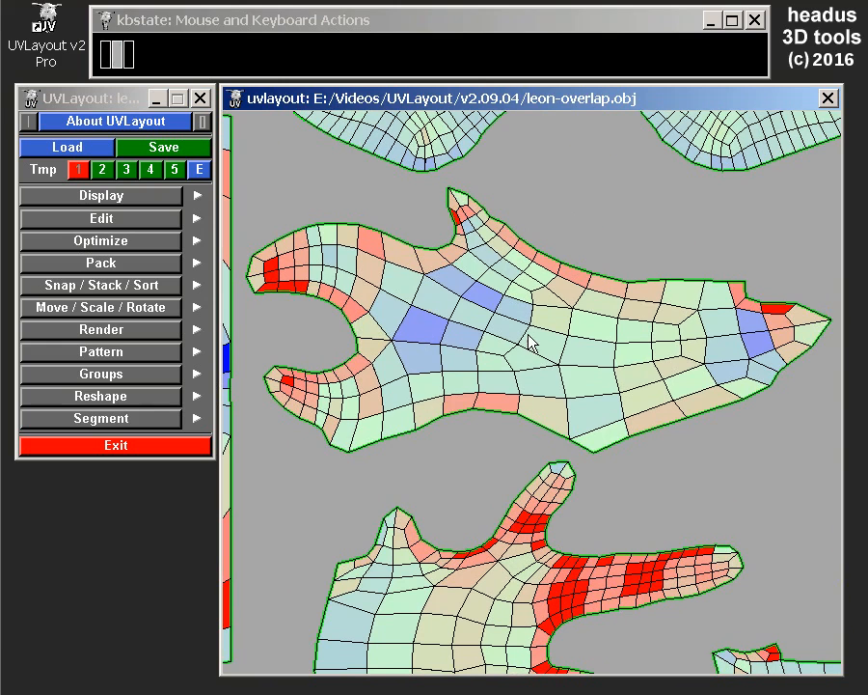
Move the top forked shell up and to the right, off the duplicate stacked beneath it.
{"action": "key", "text": "space"}
{"action": "middle_click_drag", "start_coordinate": [529, 334], "coordinate": [566, 323]}
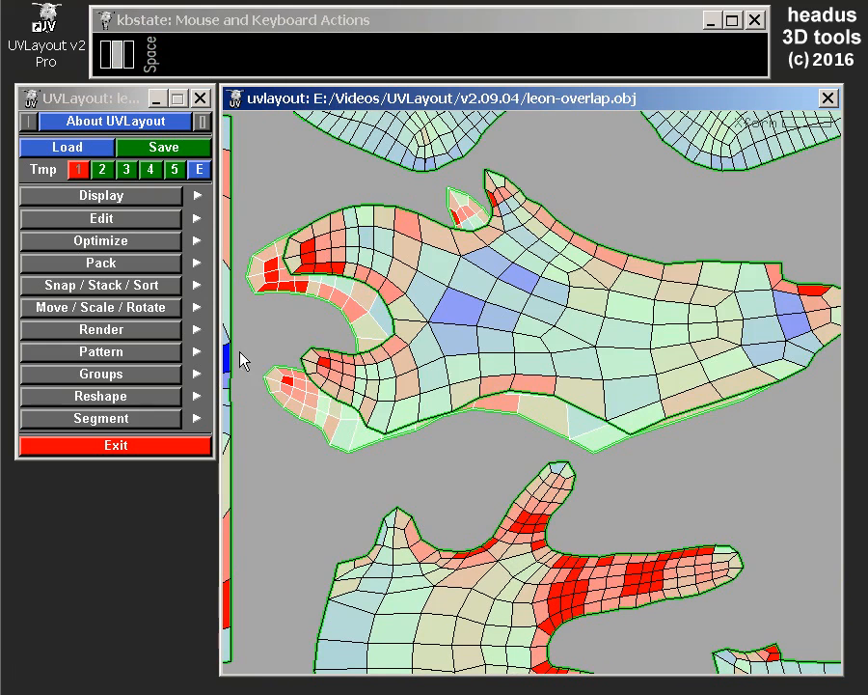
{"action": "key", "text": "space"}
{"action": "middle_click_drag", "start_coordinate": [512, 338], "coordinate": [529, 325]}
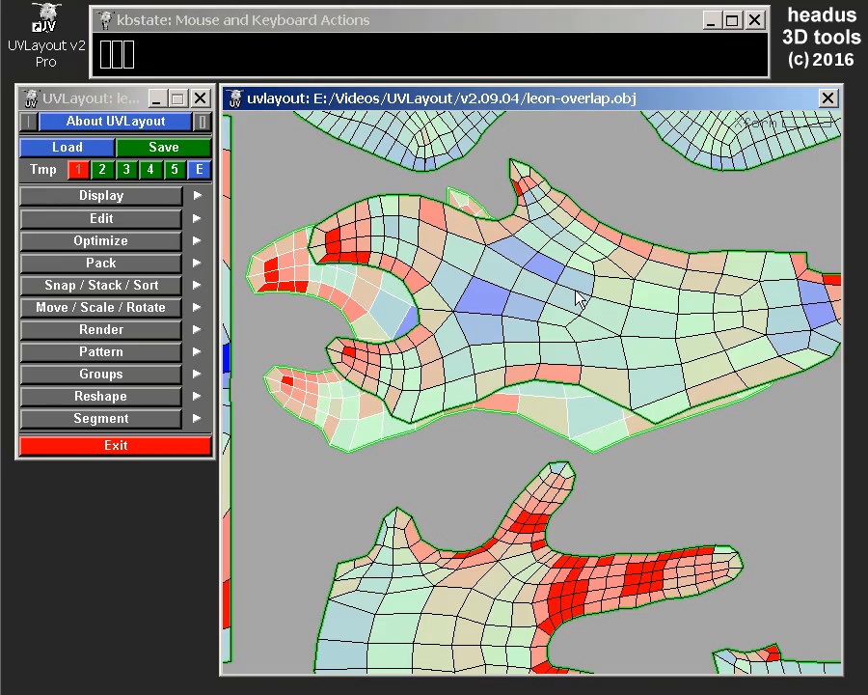
Move the offset forked shell back on top of its duplicate.
{"action": "right_click_drag", "start_coordinate": [683, 474], "coordinate": [626, 403]}
{"action": "middle_click_drag", "start_coordinate": [626, 403], "coordinate": [626, 316]}
{"action": "right_click_drag", "start_coordinate": [626, 316], "coordinate": [626, 353]}
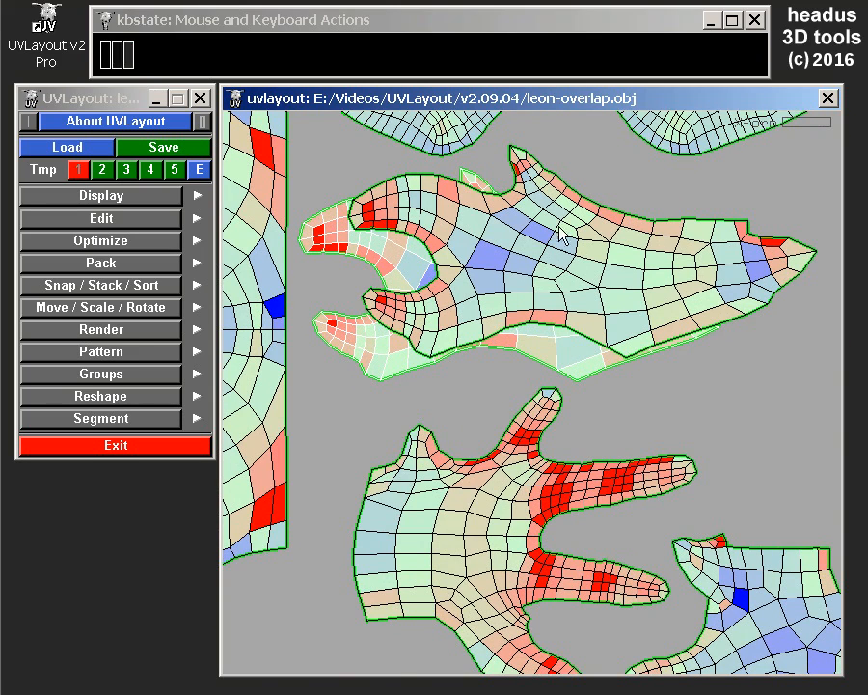
{"action": "key", "text": "space"}
{"action": "middle_click_drag", "start_coordinate": [561, 258], "coordinate": [493, 294]}
{"action": "key", "text": "space"}
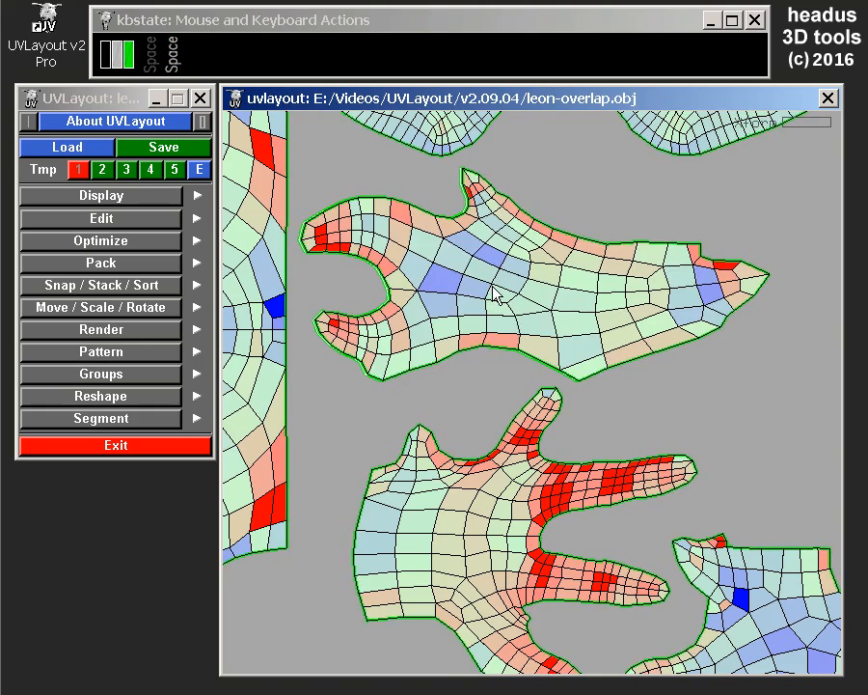
{"action": "right_click_drag", "start_coordinate": [493, 287], "coordinate": [478, 288]}
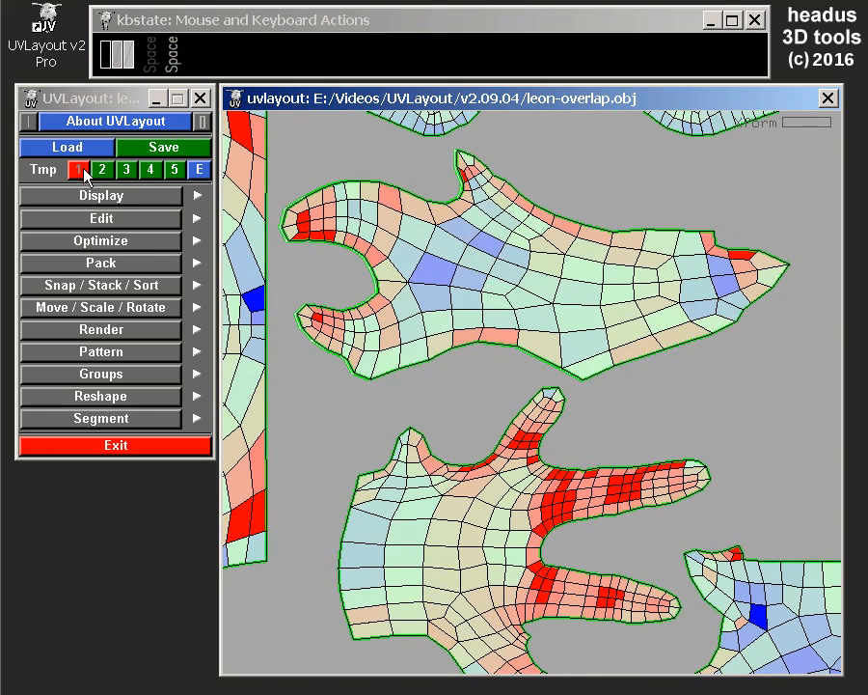
Set the S Key mode to Slf in the edit settings and close the edit section.
{"action": "left_click", "coordinate": [91, 220]}
{"action": "left_click", "coordinate": [87, 337]}
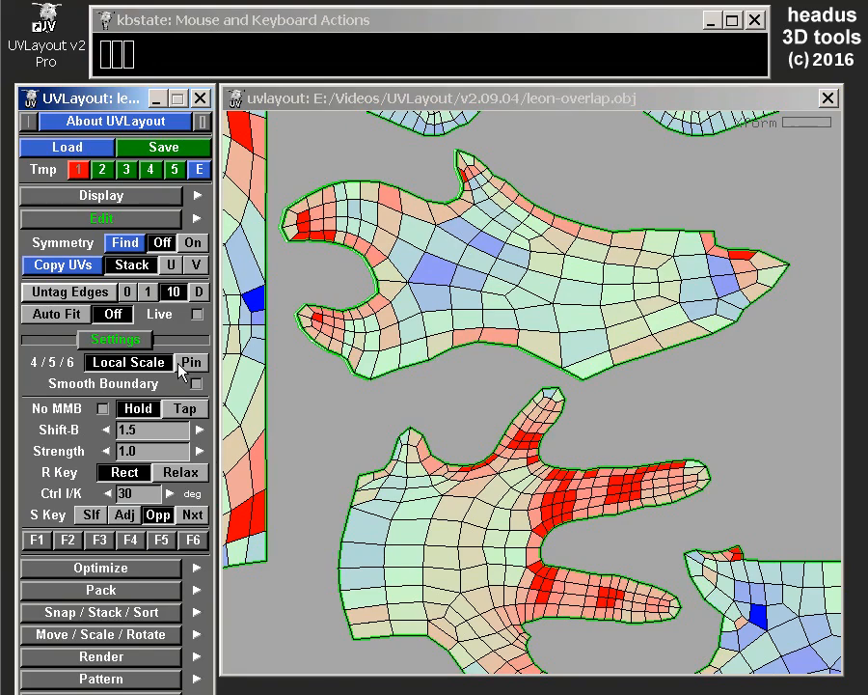
{"action": "left_click", "coordinate": [91, 515]}
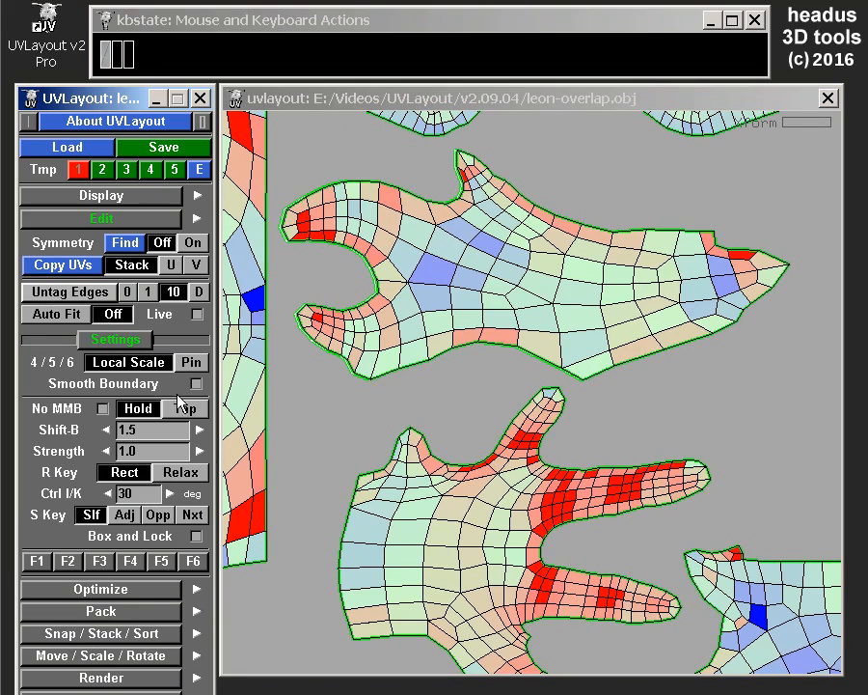
{"action": "right_click_drag", "start_coordinate": [506, 392], "coordinate": [496, 295]}
{"action": "right_click_drag", "start_coordinate": [495, 358], "coordinate": [501, 303]}
{"action": "middle_click_drag", "start_coordinate": [501, 303], "coordinate": [575, 372]}
{"action": "right_click_drag", "start_coordinate": [575, 373], "coordinate": [547, 337]}
{"action": "middle_click_drag", "start_coordinate": [547, 337], "coordinate": [594, 393]}
{"action": "right_click_drag", "start_coordinate": [593, 393], "coordinate": [589, 371]}
{"action": "middle_click_drag", "start_coordinate": [590, 371], "coordinate": [591, 385]}
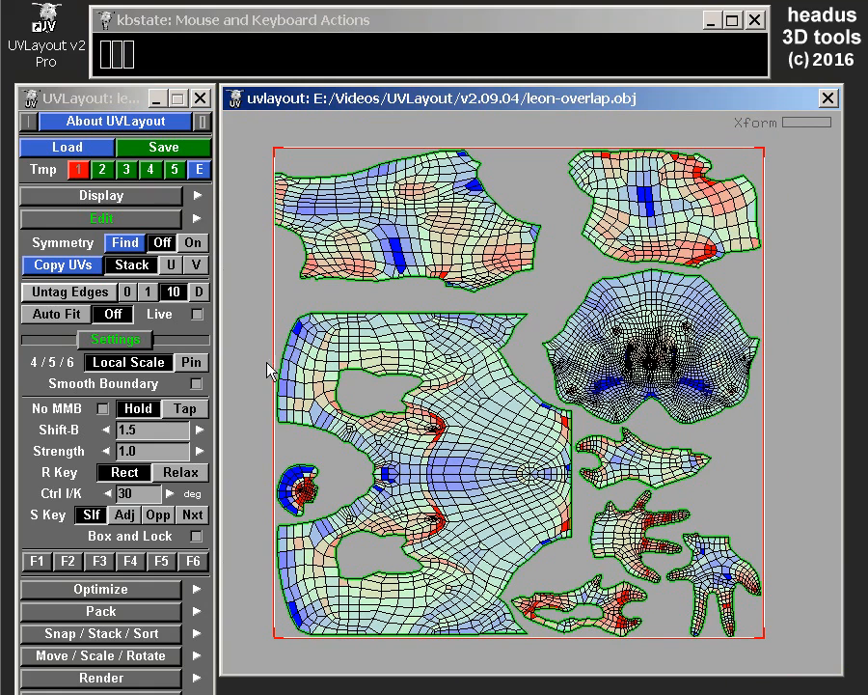
{"action": "left_click", "coordinate": [97, 340]}
{"action": "left_click", "coordinate": [97, 218]}
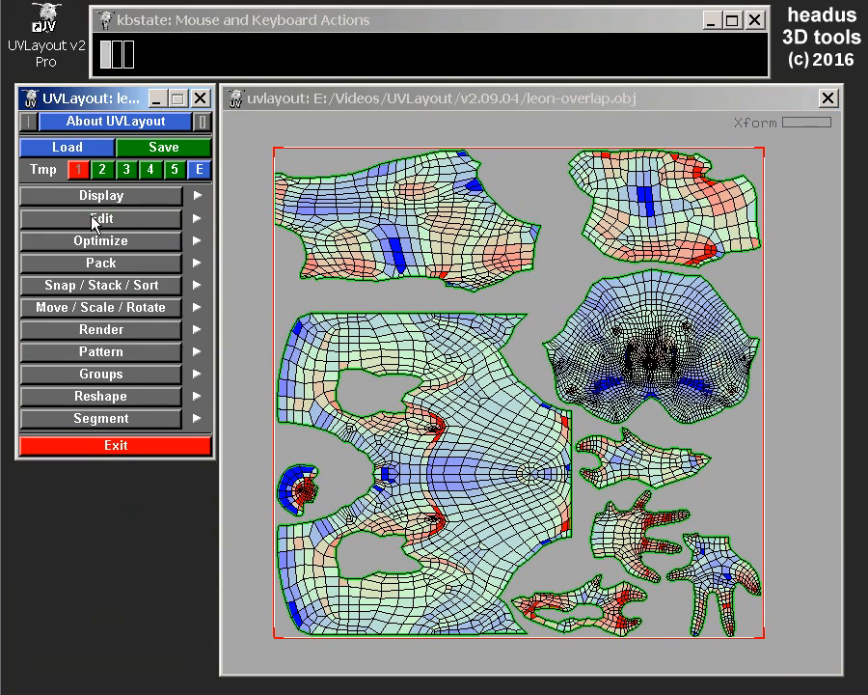
Select both overlapping forked shells below the head shell.
{"action": "right_click_drag", "start_coordinate": [652, 355], "coordinate": [656, 384]}
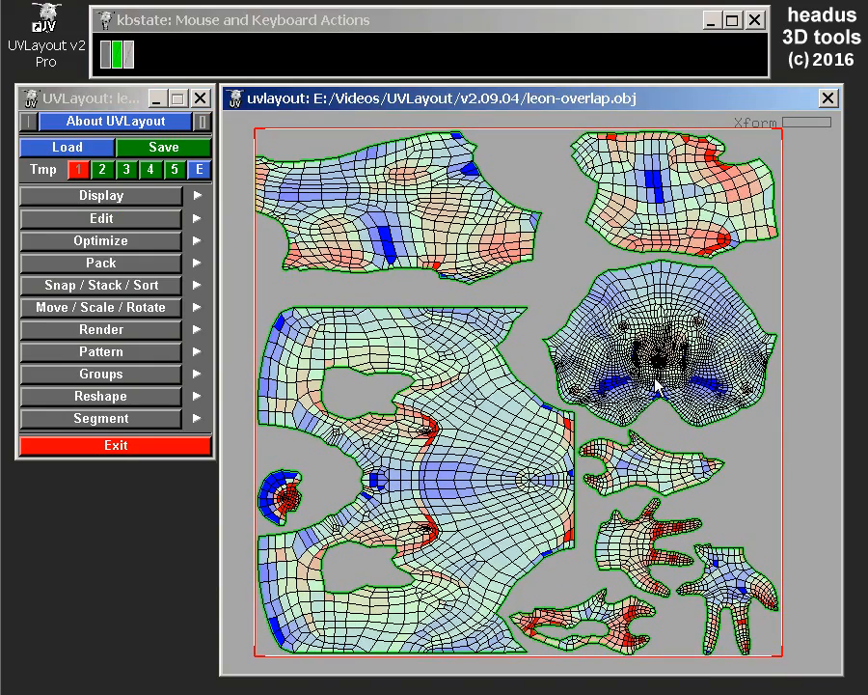
{"action": "middle_click_drag", "start_coordinate": [657, 374], "coordinate": [657, 363]}
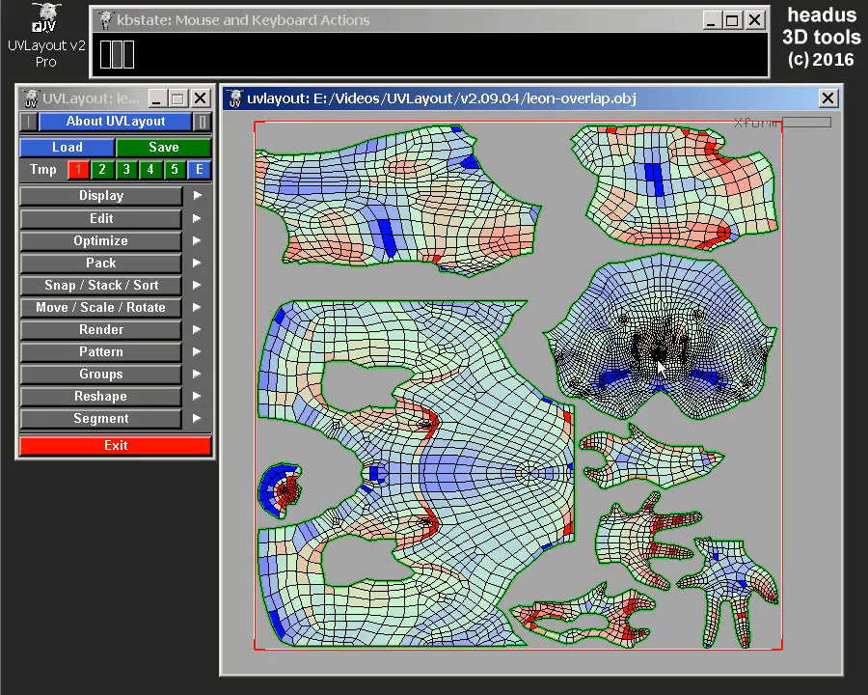
{"action": "right_click_drag", "start_coordinate": [634, 479], "coordinate": [576, 404]}
{"action": "key", "text": "space"}
{"action": "middle_click_drag", "start_coordinate": [586, 402], "coordinate": [591, 404]}
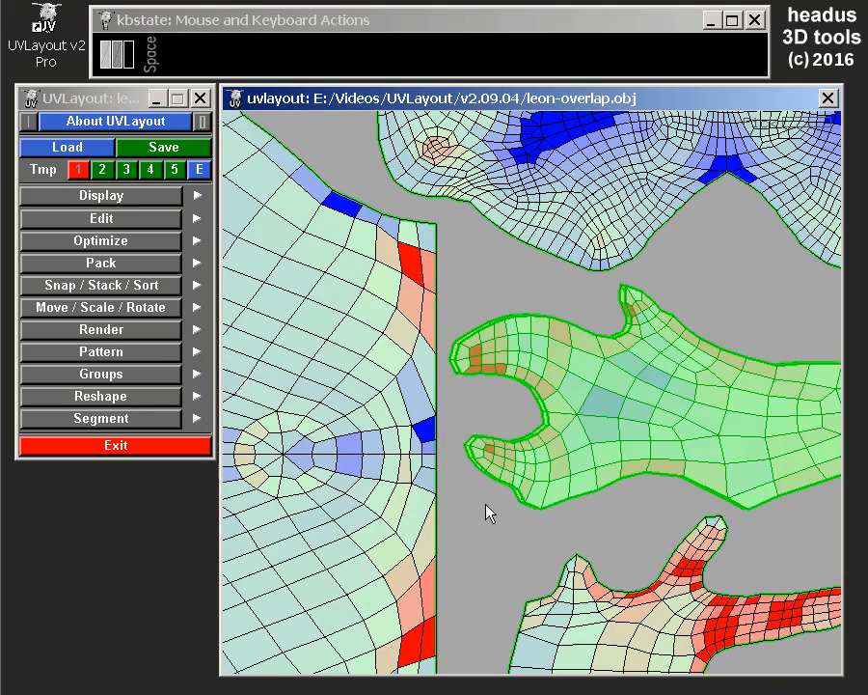
{"action": "right_click_drag", "start_coordinate": [488, 511], "coordinate": [488, 464]}
{"action": "key", "text": "space"}
{"action": "middle_click_drag", "start_coordinate": [580, 444], "coordinate": [577, 449]}
{"action": "right_click_drag", "start_coordinate": [554, 291], "coordinate": [520, 350]}
{"action": "middle_click_drag", "start_coordinate": [520, 349], "coordinate": [611, 414]}
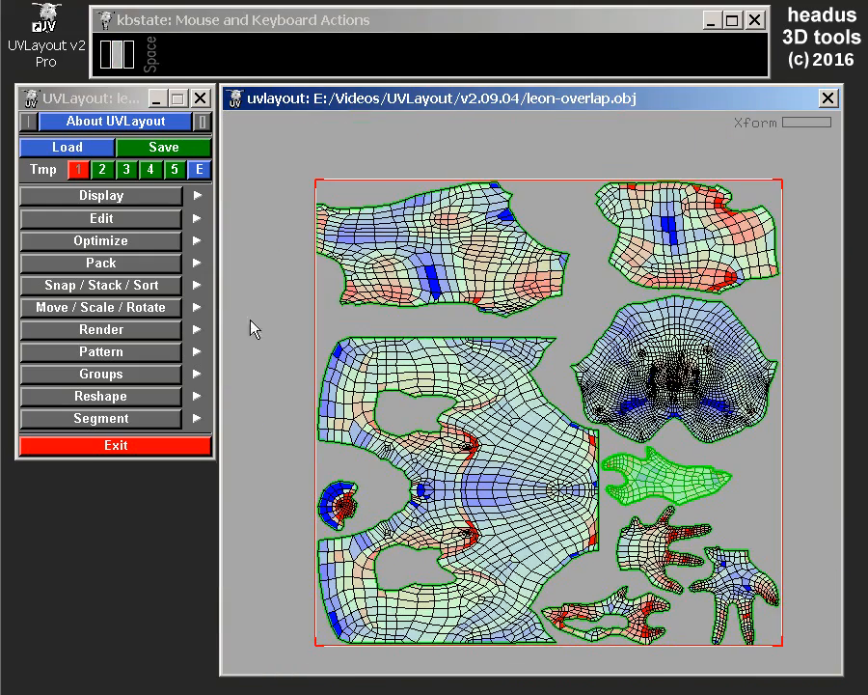
Pack all the UV shells into the tile, inspect how the stacked shells are placed, and undo the packing.
{"action": "key", "text": "bracketright"}
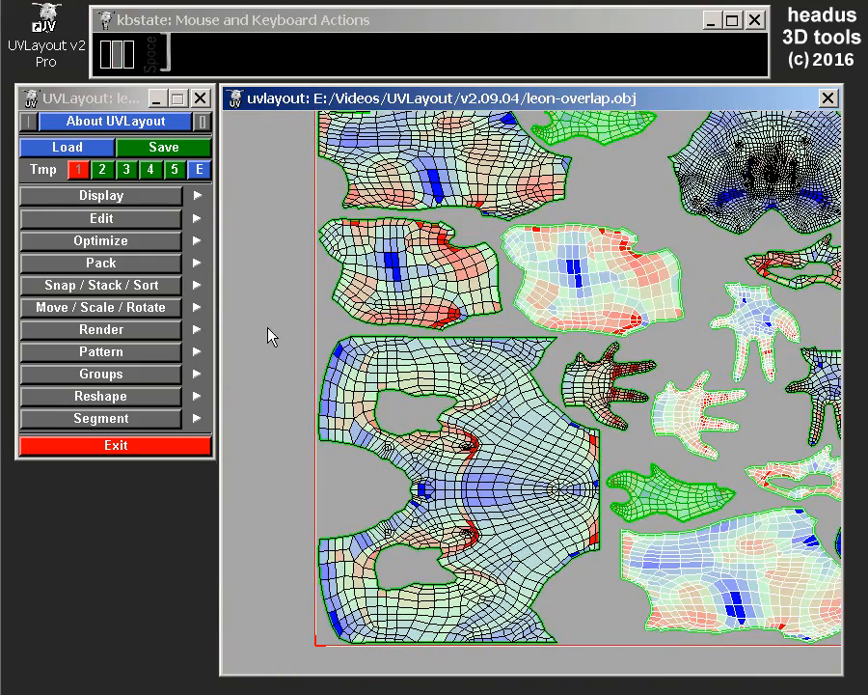
{"action": "mouse_move", "coordinate": [638, 275]}
{"action": "right_mouse_down"}
{"action": "mouse_move", "coordinate": [636, 283]}
{"action": "mouse_move", "coordinate": [624, 277]}
{"action": "right_mouse_up"}
{"action": "middle_click_drag", "start_coordinate": [624, 276], "coordinate": [574, 285]}
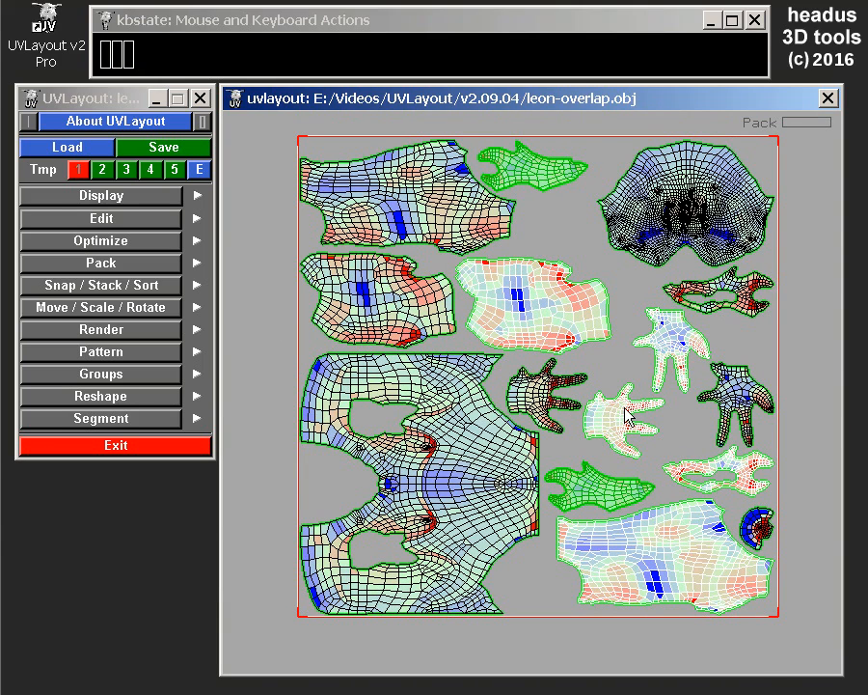
{"action": "right_click_drag", "start_coordinate": [622, 425], "coordinate": [635, 437]}
{"action": "middle_click_drag", "start_coordinate": [633, 435], "coordinate": [623, 437]}
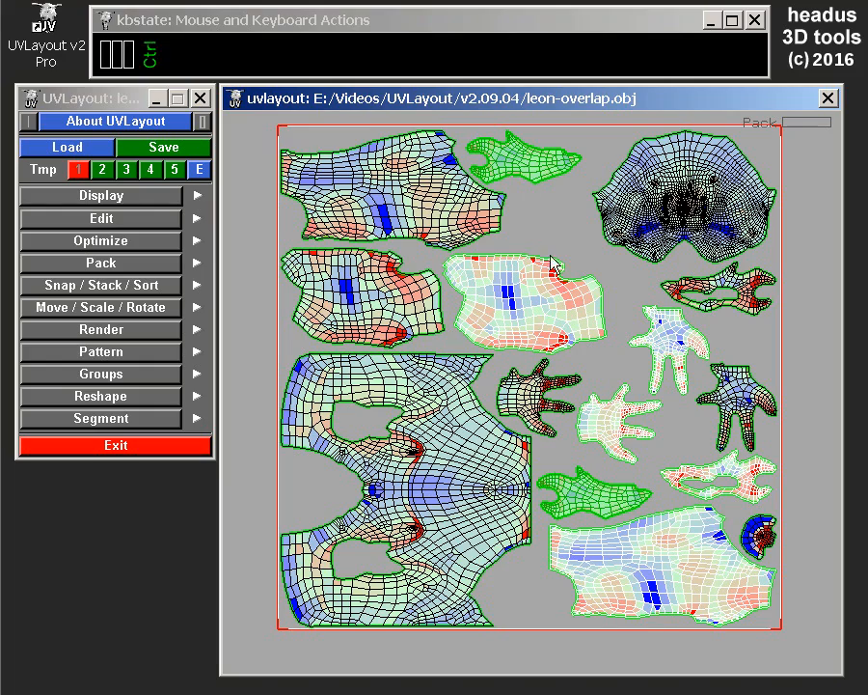
{"action": "key", "text": "ctrl+z"}
Try moving neighbouring shells off their stacked duplicates and undo each move.
{"action": "scroll", "coordinate": [591, 494], "scroll_direction": "up", "scroll_amount": 5}
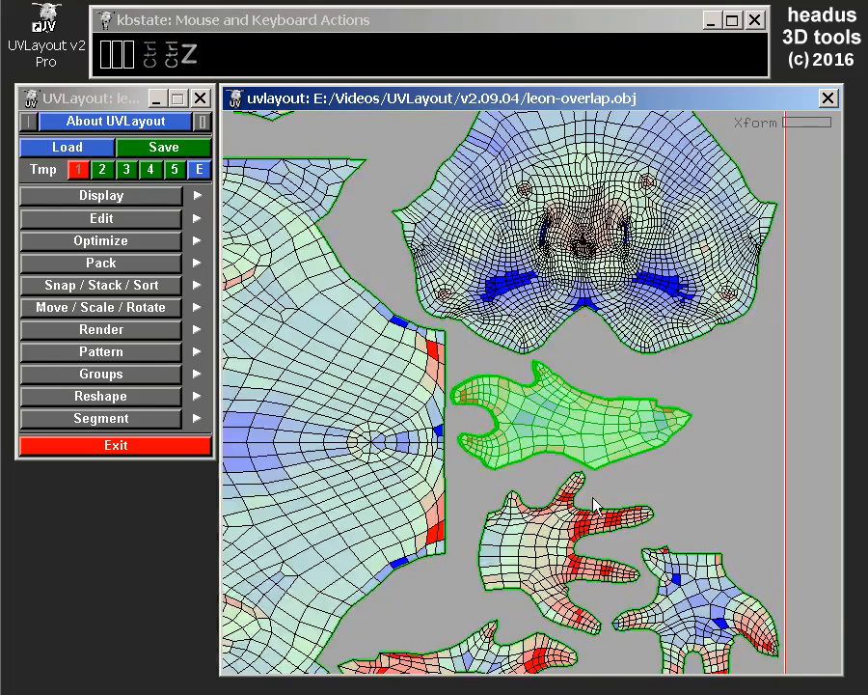
{"action": "middle_click_drag", "start_coordinate": [557, 401], "coordinate": [568, 113]}
{"action": "key", "text": "space"}
{"action": "middle_click_drag", "start_coordinate": [477, 242], "coordinate": [485, 247]}
{"action": "key", "text": "ctrl+z"}
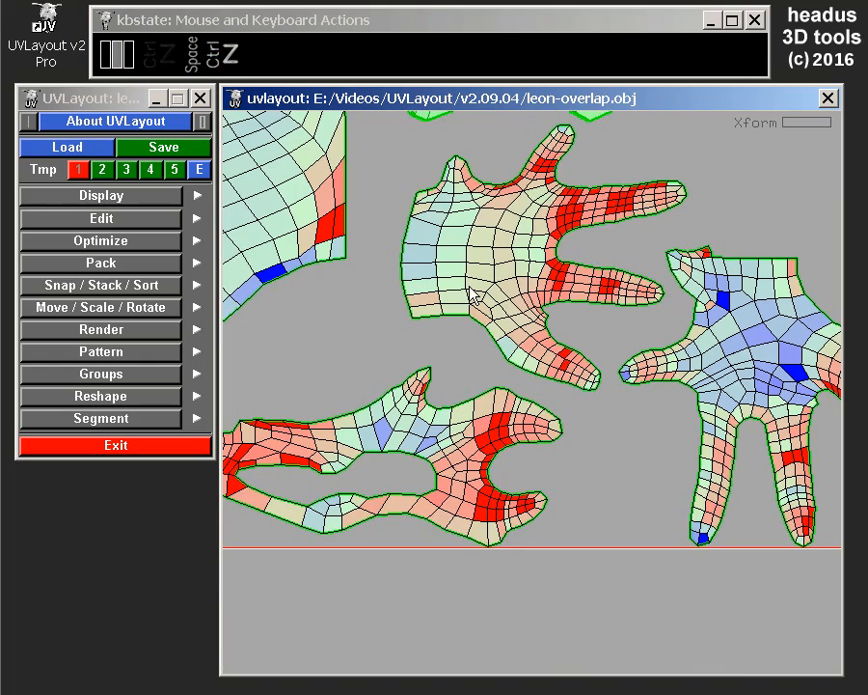
{"action": "middle_click_drag", "start_coordinate": [501, 183], "coordinate": [485, 581]}
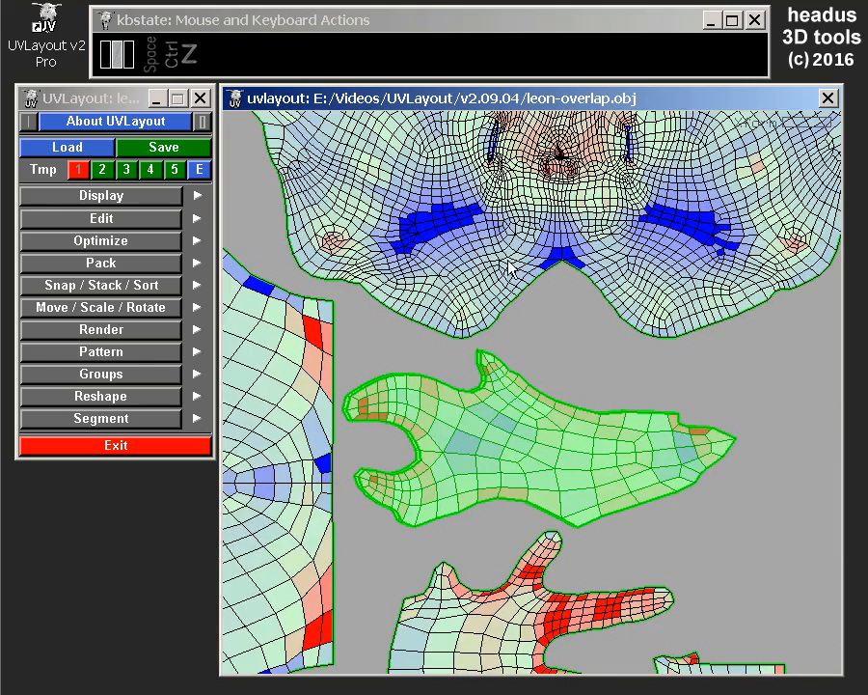
{"action": "scroll", "coordinate": [507, 259], "scroll_direction": "down", "scroll_amount": 3}
{"action": "middle_click_drag", "start_coordinate": [513, 130], "coordinate": [516, 421]}
{"action": "key", "text": "space"}
{"action": "key", "text": "ctrl+z"}
{"action": "middle_click_drag", "start_coordinate": [512, 503], "coordinate": [550, 68]}
{"action": "scroll", "coordinate": [475, 403], "scroll_direction": "up", "scroll_amount": 5}
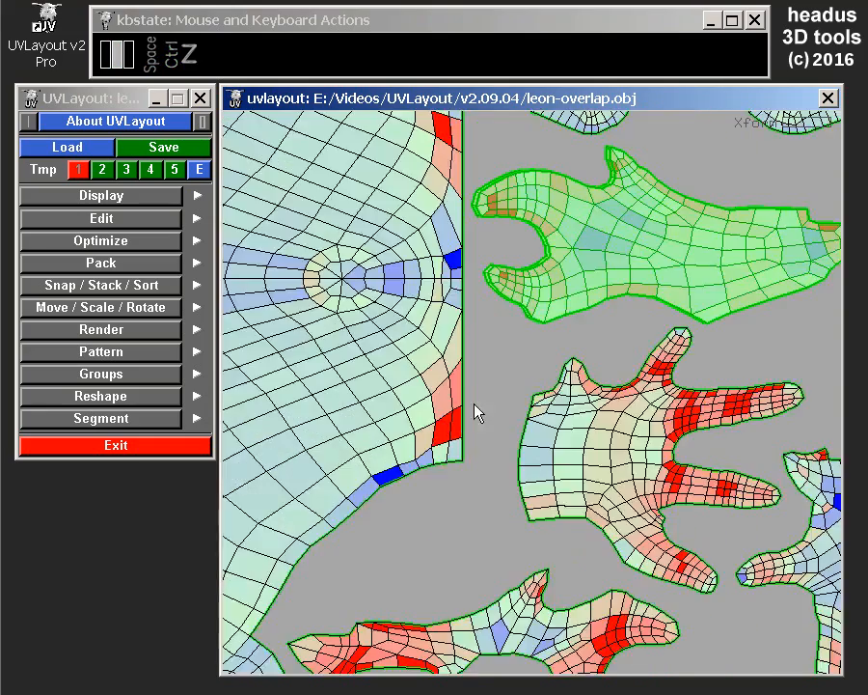
Line up the top forked shell with its duplicate underneath and select both shells.
{"action": "middle_click_drag", "start_coordinate": [654, 237], "coordinate": [548, 335]}
{"action": "key", "text": "space"}
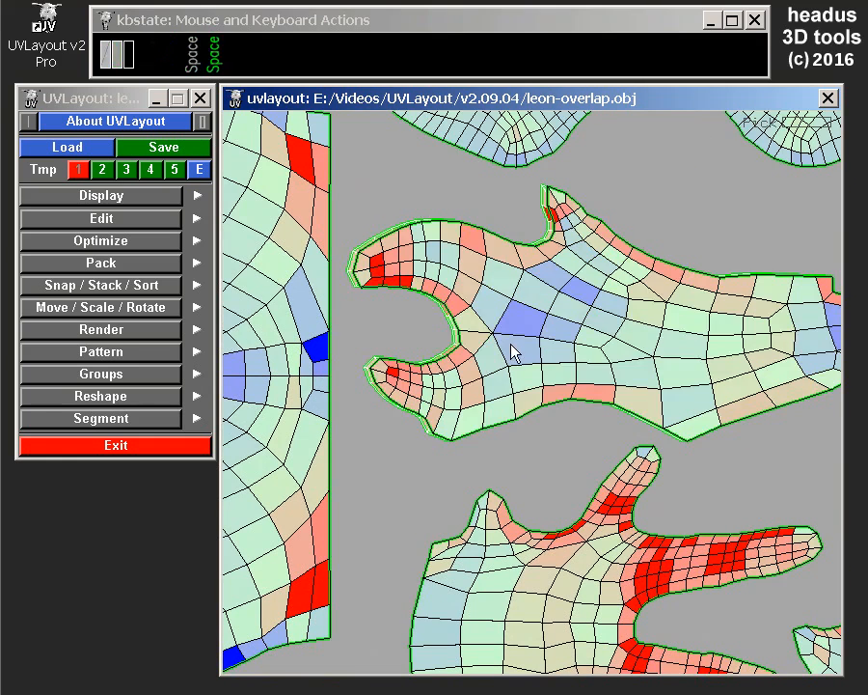
{"action": "key", "text": "space"}
{"action": "middle_click_drag", "start_coordinate": [507, 344], "coordinate": [505, 347]}
{"action": "left_click_drag", "start_coordinate": [349, 348], "coordinate": [391, 413]}
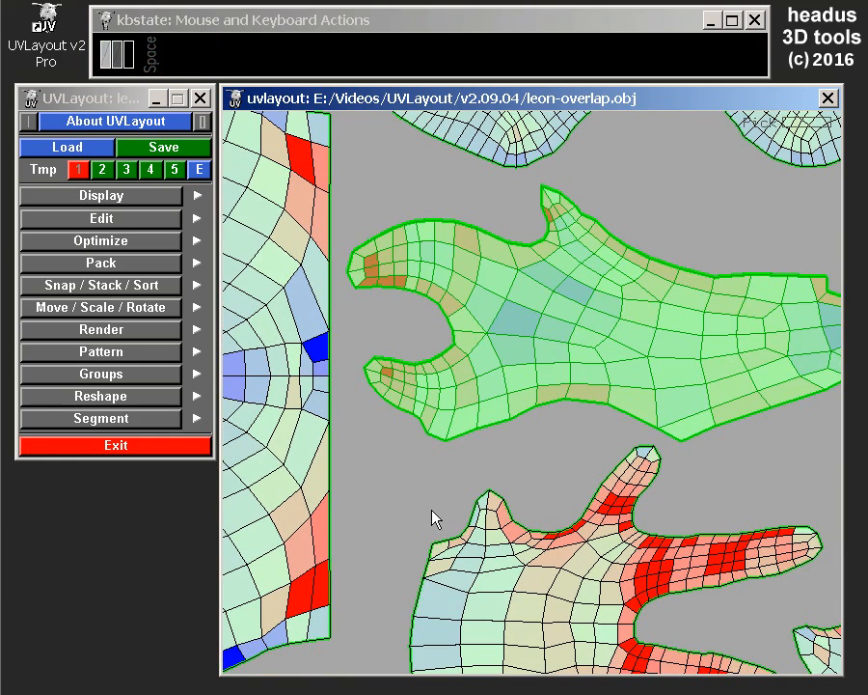
Create a new packing box around the two selected overlapping shells.
{"action": "left_click", "coordinate": [70, 267]}
{"action": "left_click", "coordinate": [68, 287]}
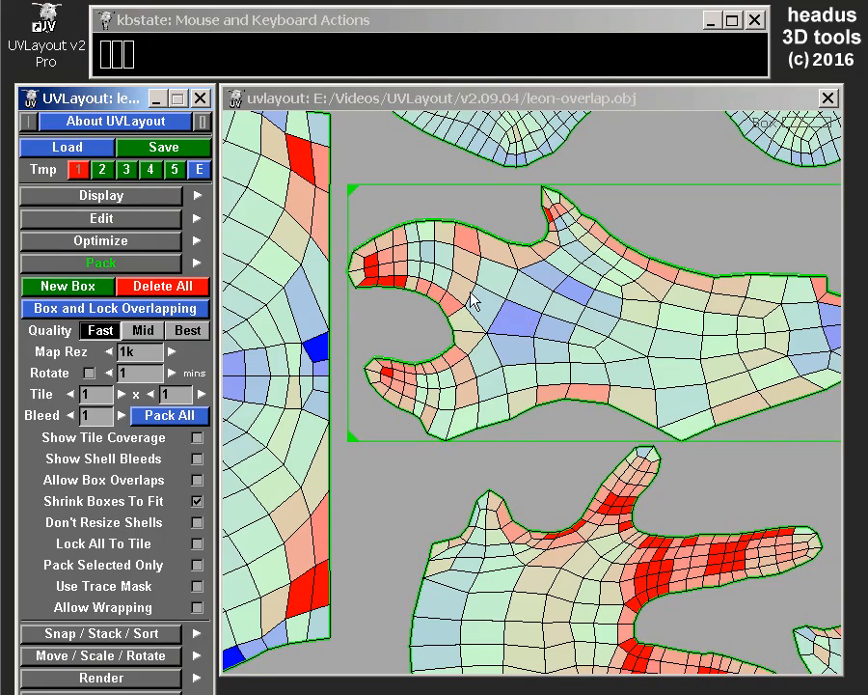
{"action": "scroll", "coordinate": [471, 300], "scroll_direction": "down", "scroll_amount": 2}
Pack all shells together with the new box, inspect the boxed pair, and undo the packing.
{"action": "left_click", "coordinate": [171, 418]}
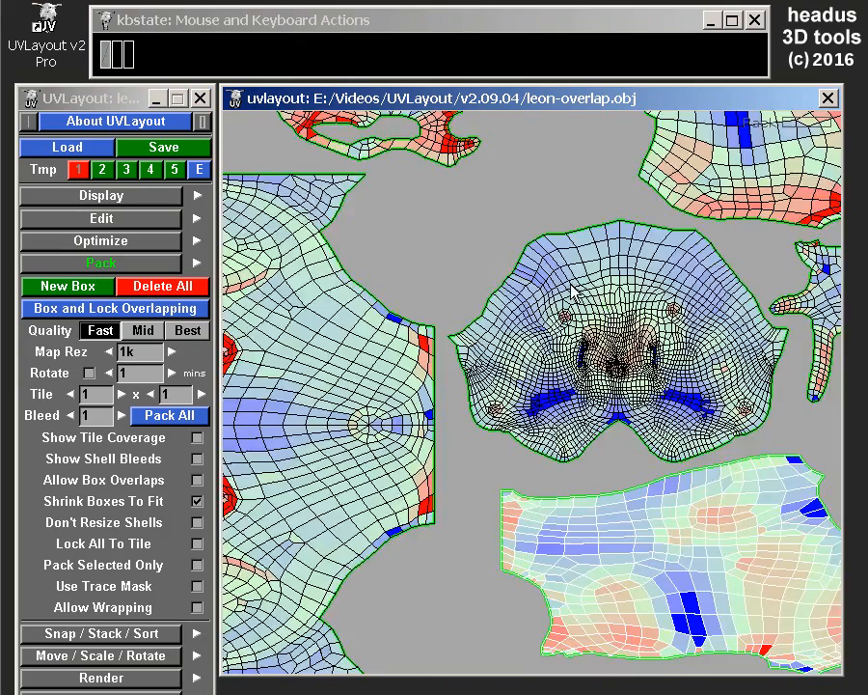
{"action": "scroll", "coordinate": [570, 286], "scroll_direction": "down", "scroll_amount": 2}
{"action": "middle_click_drag", "start_coordinate": [515, 219], "coordinate": [490, 407]}
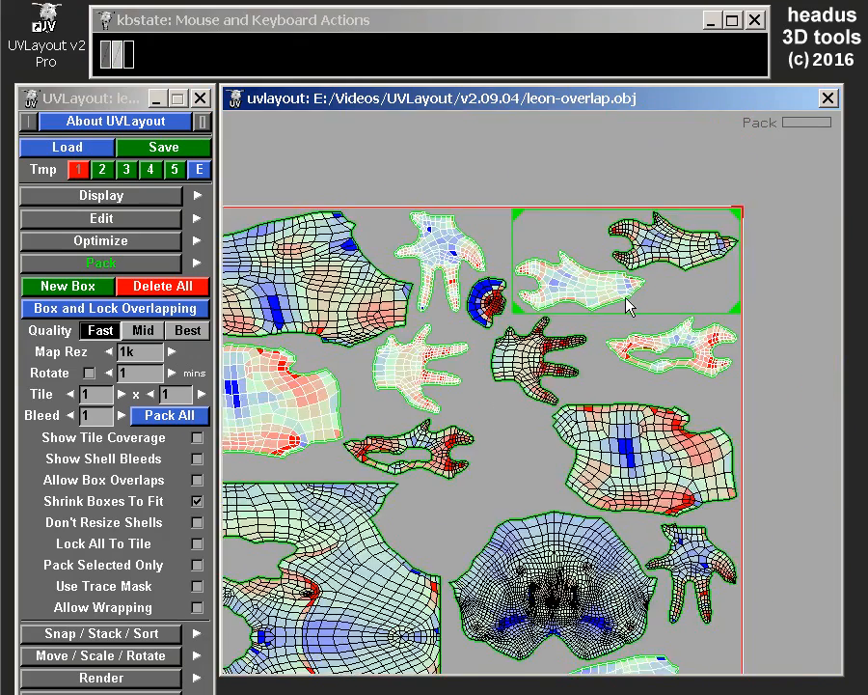
{"action": "scroll", "coordinate": [625, 295], "scroll_direction": "up", "scroll_amount": 3}
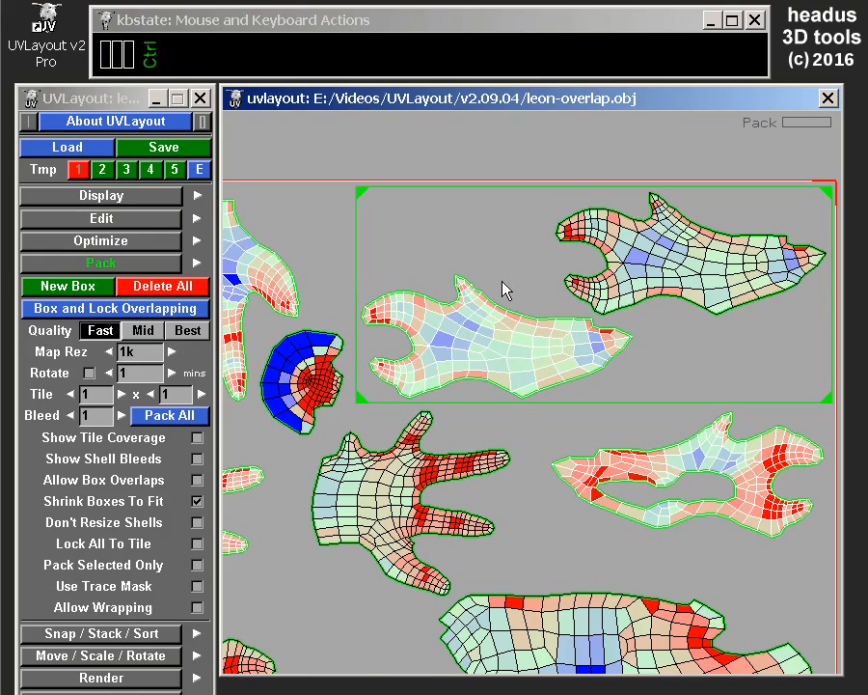
{"action": "key", "text": "ctrl+z"}
Lock the top forked shell inside the box and pack all shells again.
{"action": "scroll", "coordinate": [374, 512], "scroll_direction": "down", "scroll_amount": 3}
{"action": "scroll", "coordinate": [450, 565], "scroll_direction": "up", "scroll_amount": 5}
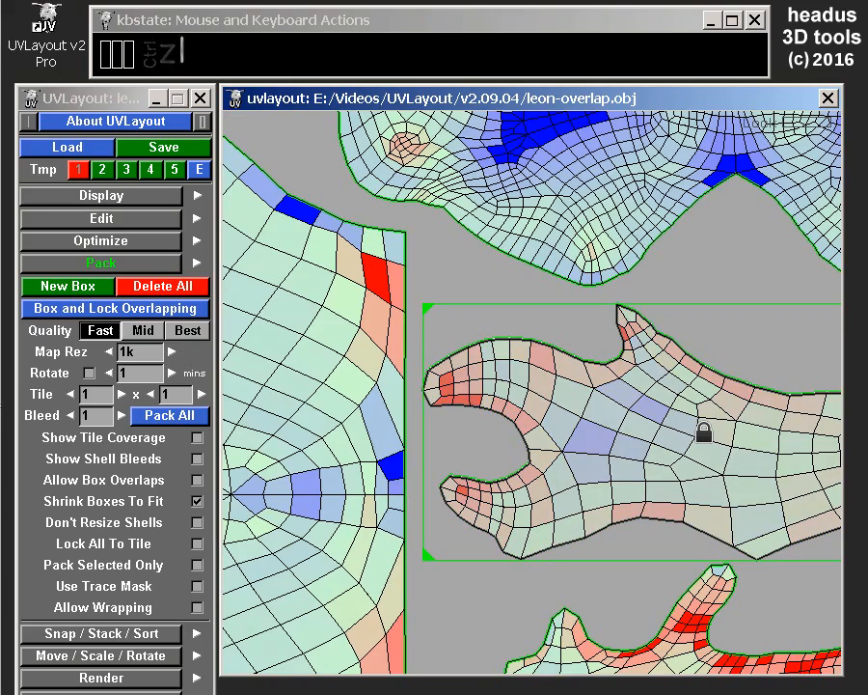
{"action": "left_click", "coordinate": [169, 415]}
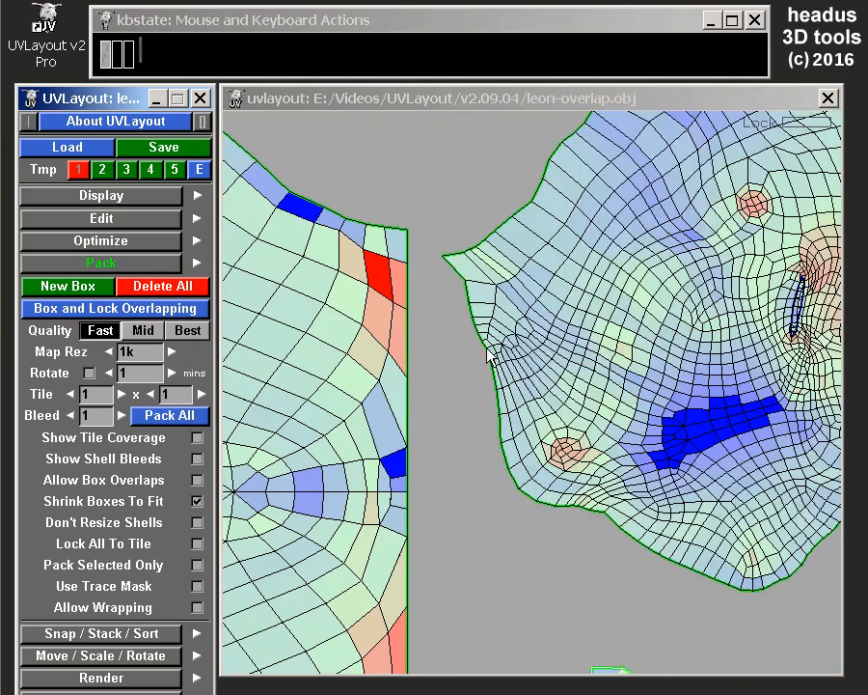
{"action": "scroll", "coordinate": [583, 301], "scroll_direction": "down", "scroll_amount": 5}
{"action": "scroll", "coordinate": [598, 237], "scroll_direction": "up", "scroll_amount": 5}
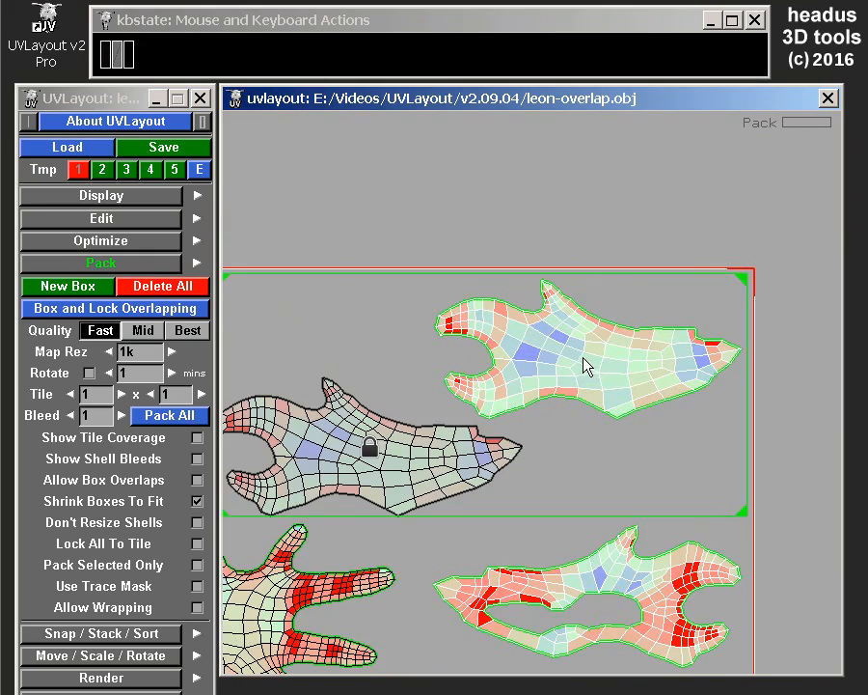
Undo the last packing and shift the locked top forked shell aside to expose its duplicate underneath.
{"action": "key", "text": "ctrl+z"}
{"action": "scroll", "coordinate": [394, 496], "scroll_direction": "down", "scroll_amount": 5}
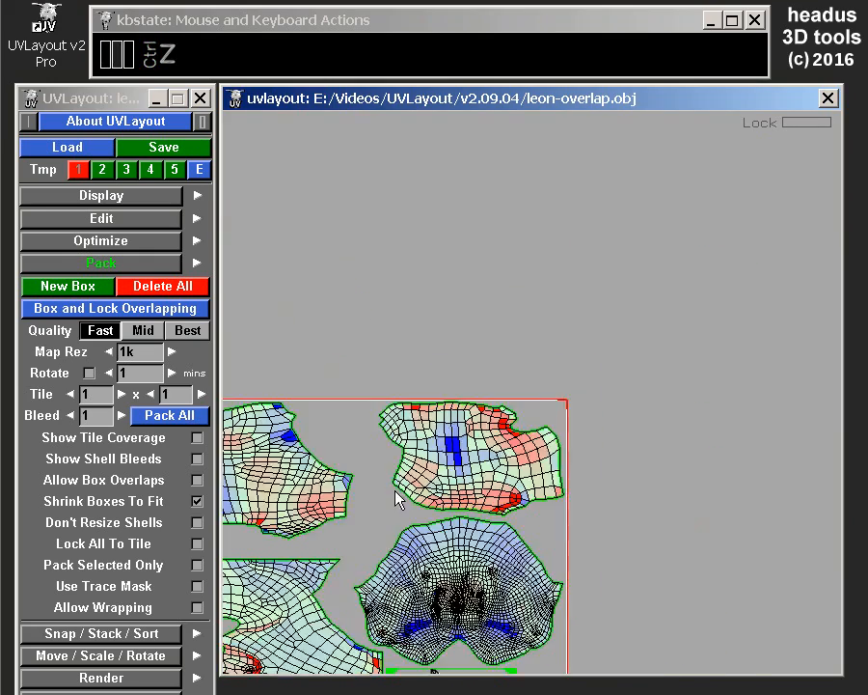
{"action": "scroll", "coordinate": [517, 507], "scroll_direction": "up", "scroll_amount": 7}
{"action": "key", "text": "space"}
{"action": "mouse_move", "coordinate": [593, 331]}
{"action": "middle_mouse_down"}
{"action": "mouse_move", "coordinate": [617, 329]}
{"action": "mouse_move", "coordinate": [624, 351]}
{"action": "mouse_move", "coordinate": [612, 353]}
{"action": "mouse_move", "coordinate": [639, 344]}
{"action": "middle_mouse_up"}
{"action": "key", "text": "space"}
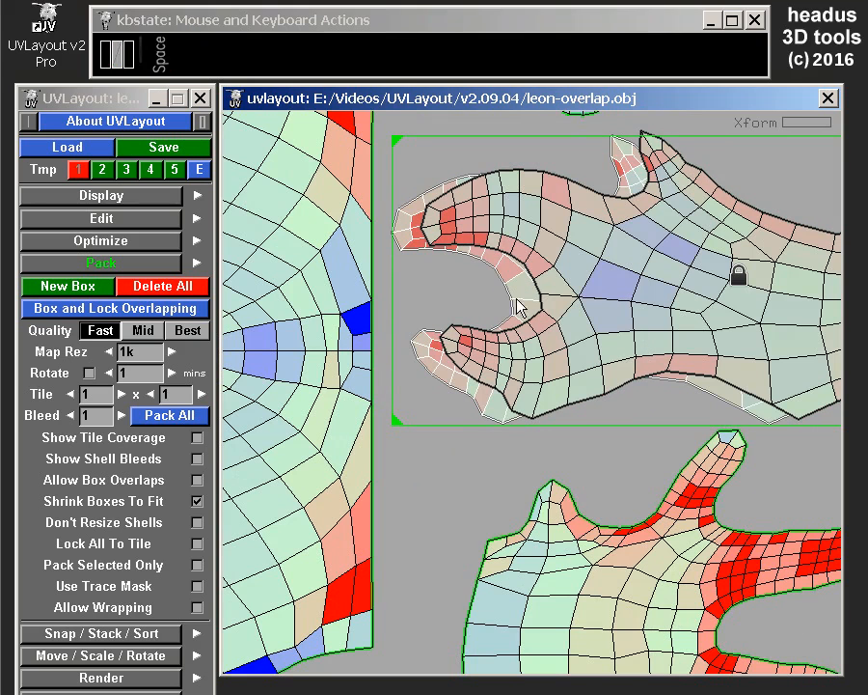
Lock the exposed duplicate forked shell and move the top shell back exactly over it.
{"action": "key", "text": "l"}
{"action": "left_click_drag", "start_coordinate": [398, 287], "coordinate": [487, 419]}
{"action": "middle_click_drag", "start_coordinate": [619, 276], "coordinate": [589, 282]}
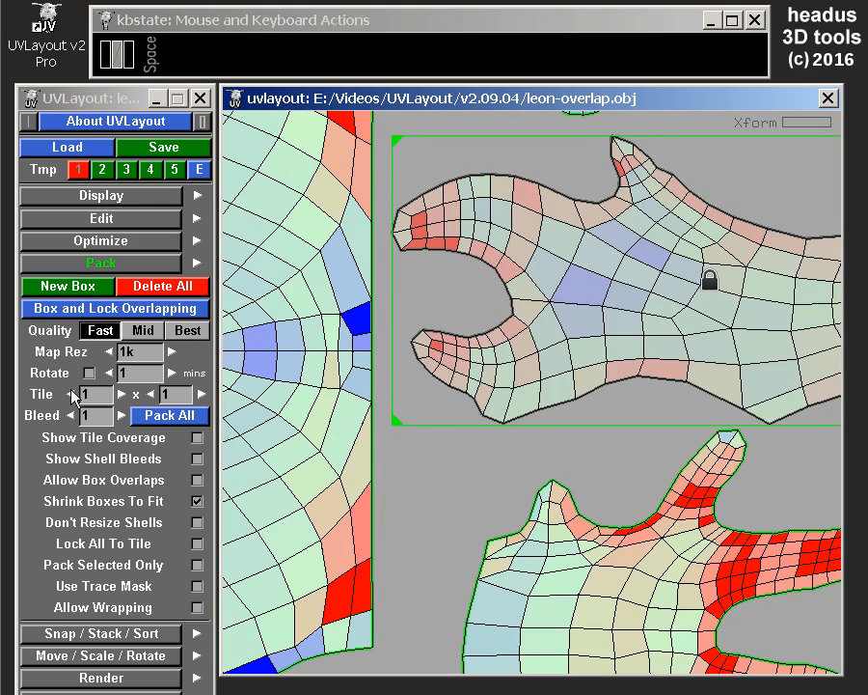
Pack all shells with both stacked forked shells locked, and undo the packing and the manual locks.
{"action": "left_click", "coordinate": [208, 415]}
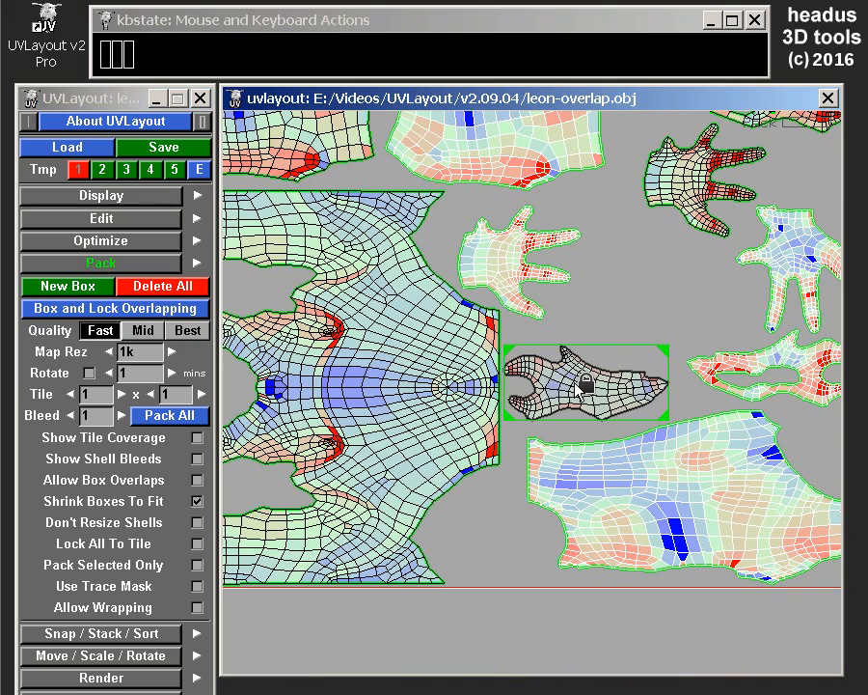
{"action": "key", "text": "ctrl+z"}
{"action": "key", "text": "ctrl+z"}
{"action": "key", "text": "ctrl+z"}
{"action": "key", "text": "ctrl+z"}
{"action": "key", "text": "ctrl+z"}
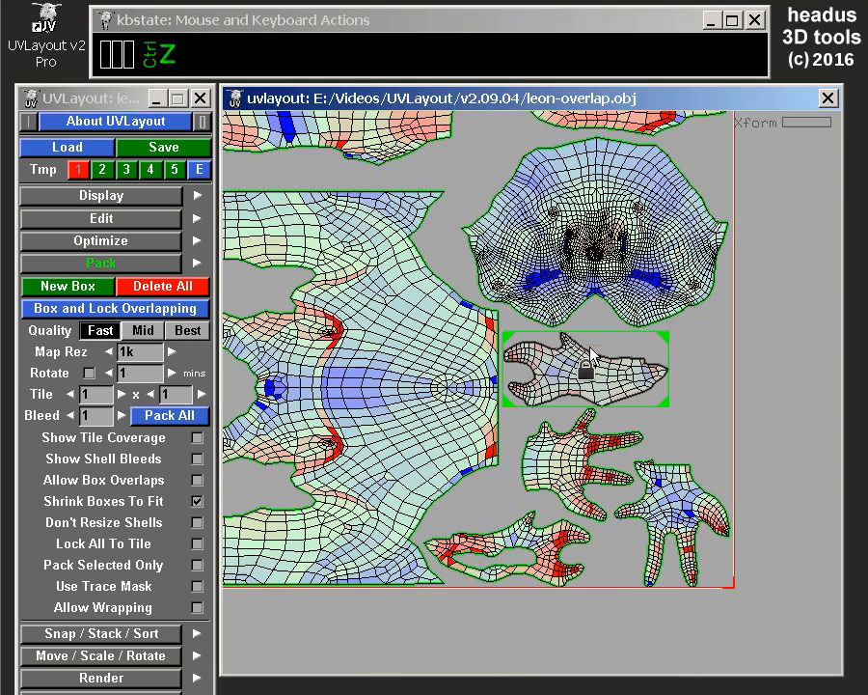
{"action": "key", "text": "ctrl+z"}
{"action": "key", "text": "ctrl+z"}
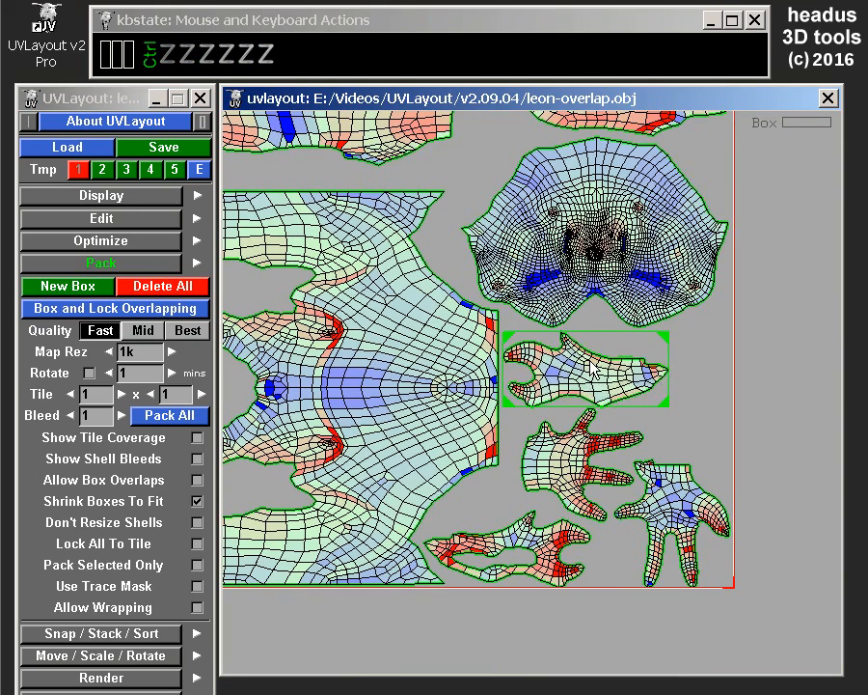
Box and lock all overlapping shells automatically and pack the whole layout.
{"action": "mouse_move", "coordinate": [564, 313]}
{"action": "middle_mouse_down"}
{"action": "mouse_move", "coordinate": [545, 277]}
{"action": "mouse_move", "coordinate": [565, 298]}
{"action": "middle_mouse_up"}
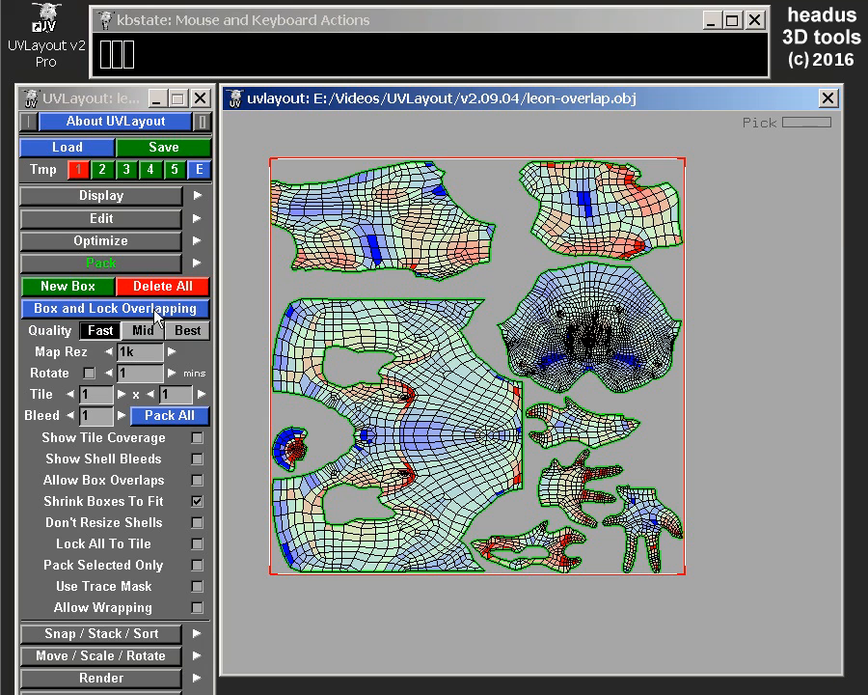
{"action": "left_click", "coordinate": [101, 311]}
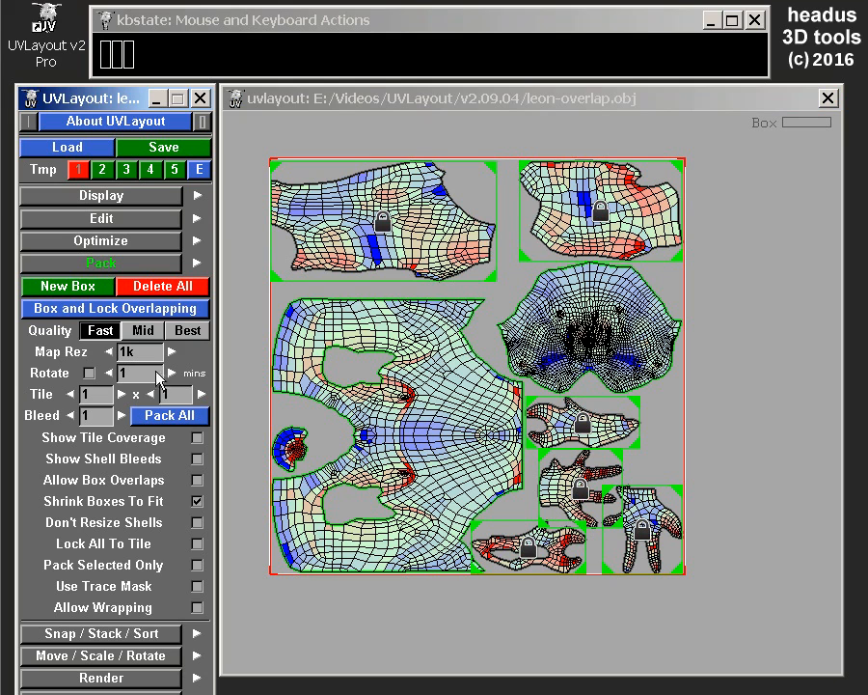
{"action": "left_click", "coordinate": [169, 416]}
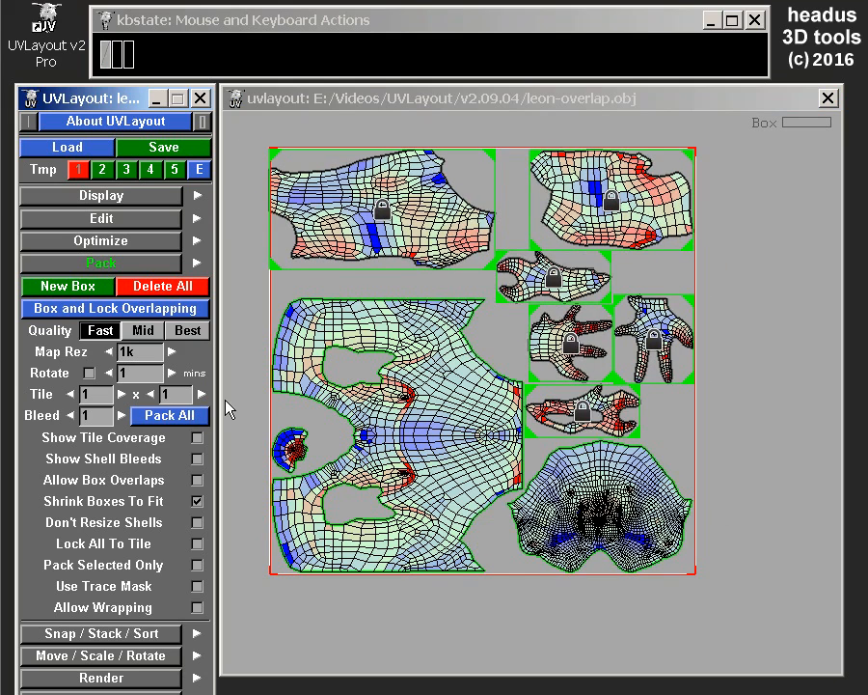
Enable rotation for packing, pack all shells again, and stop the rotation search early.
{"action": "left_click", "coordinate": [89, 372]}
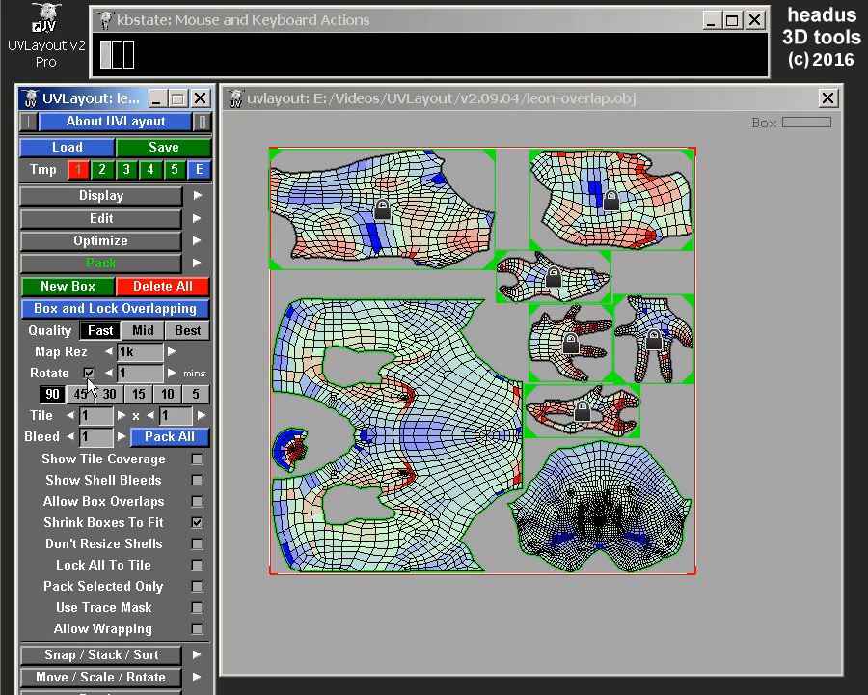
{"action": "left_click", "coordinate": [169, 435]}
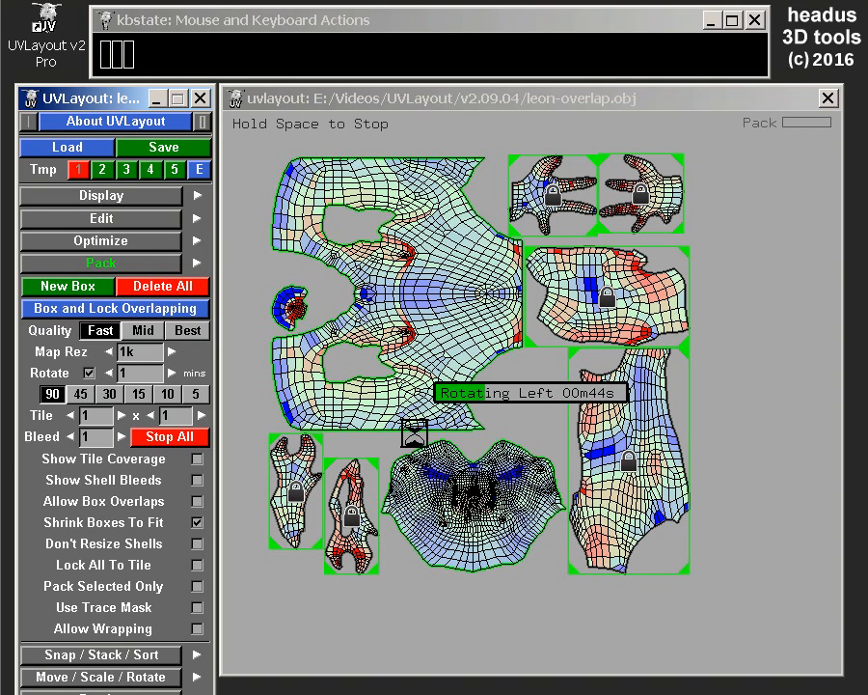
{"action": "left_click", "coordinate": [180, 436]}
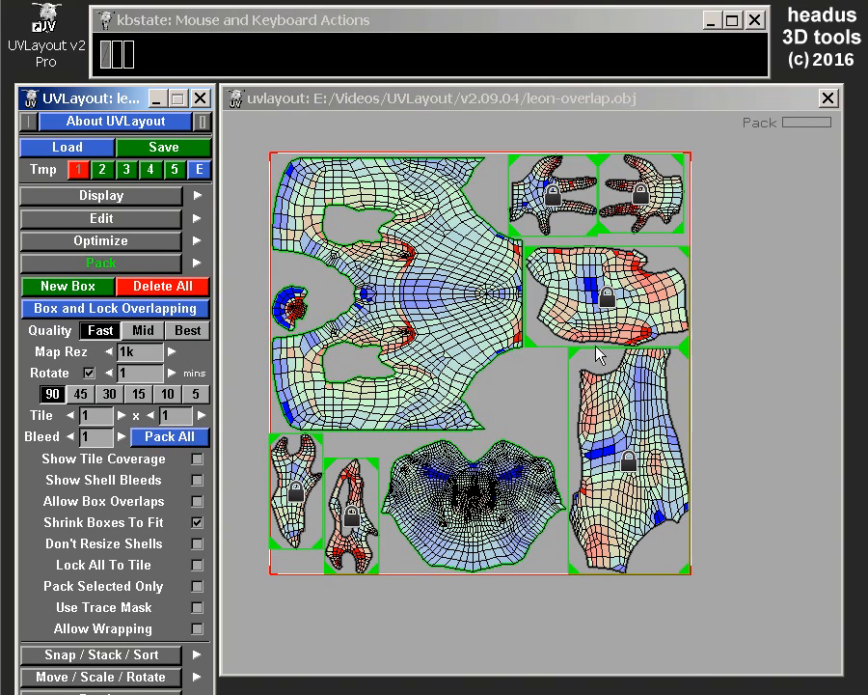
{"action": "scroll", "coordinate": [598, 333], "scroll_direction": "up", "scroll_amount": 2}
{"action": "scroll", "coordinate": [569, 338], "scroll_direction": "down", "scroll_amount": 3}
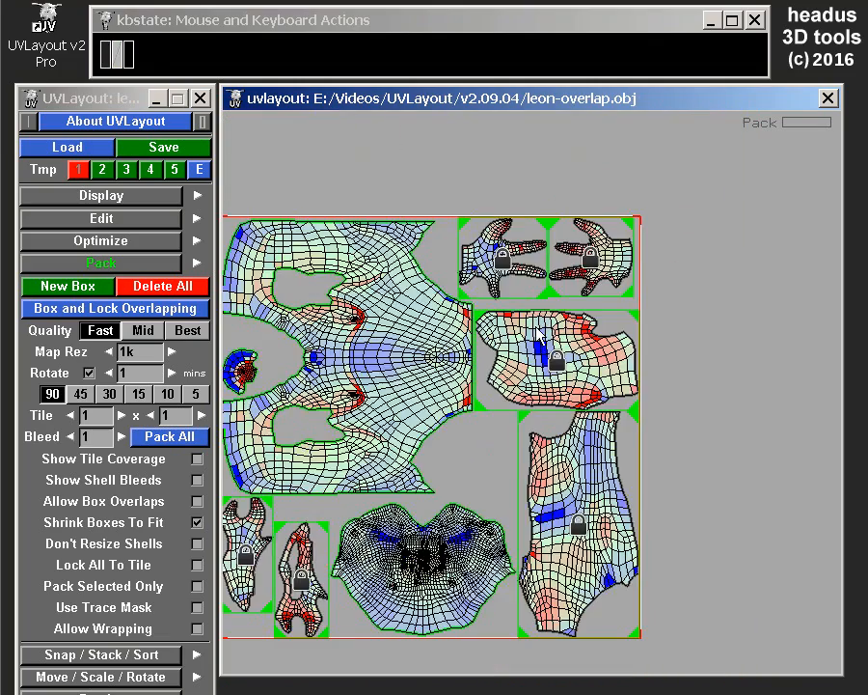
Undo the packing together with the automatic boxes and locks.
{"action": "key", "text": "ctrl+z"}
{"action": "key", "text": "ctrl+z"}
{"action": "key", "text": "ctrl+z"}
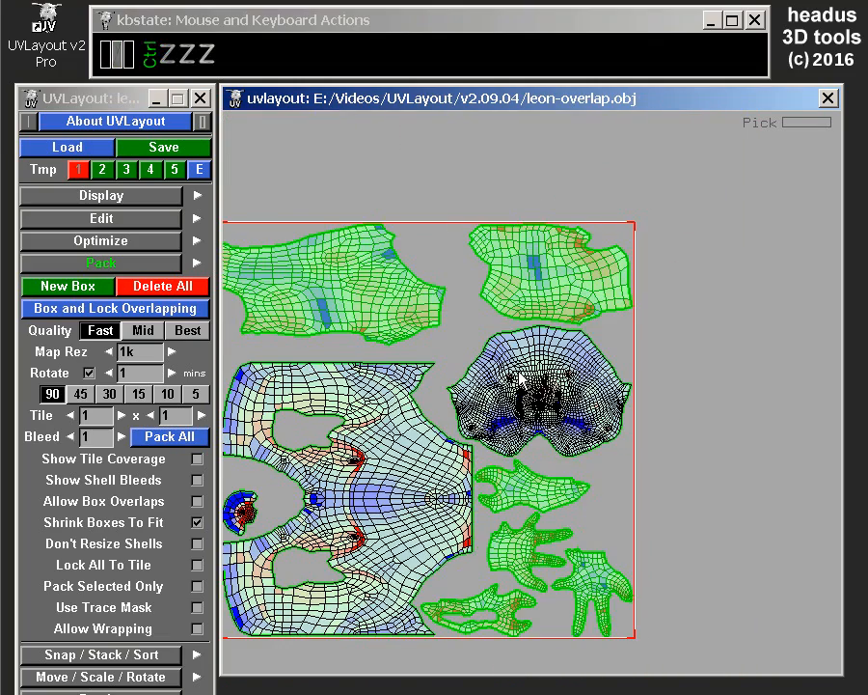
Rotate the top forked shell about 180 degrees and offset it so only its pointed end overlaps the duplicate.
{"action": "scroll", "coordinate": [579, 530], "scroll_direction": "up", "scroll_amount": 5}
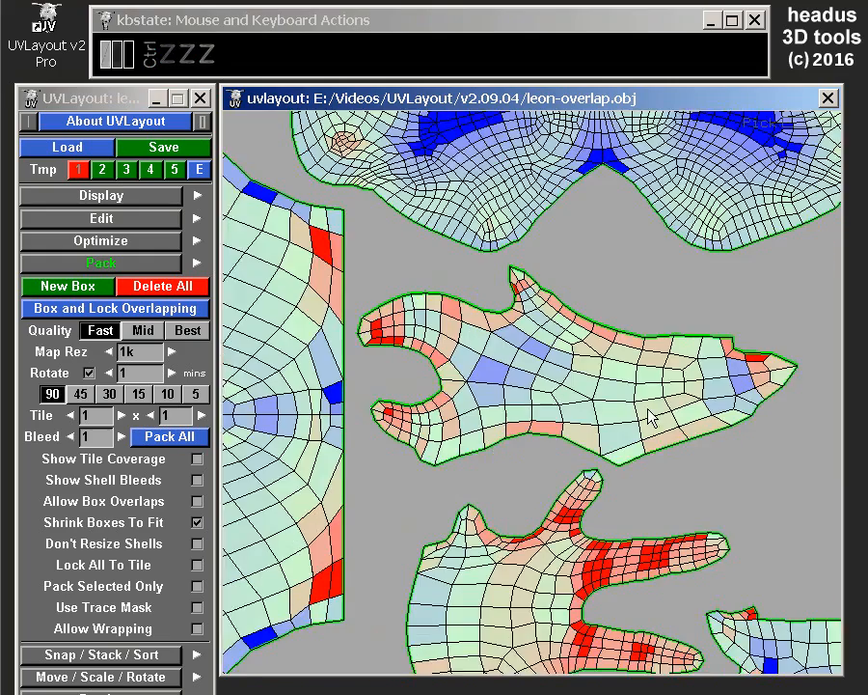
{"action": "scroll", "coordinate": [544, 400], "scroll_direction": "down", "scroll_amount": 3}
{"action": "scroll", "coordinate": [515, 397], "scroll_direction": "up", "scroll_amount": 3}
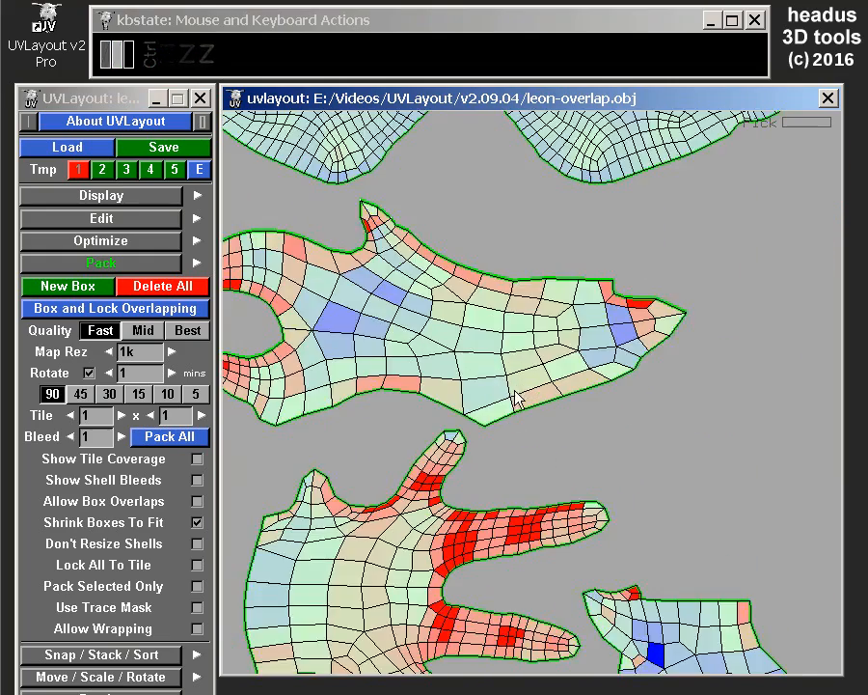
{"action": "key", "text": "space"}
{"action": "left_click_drag", "start_coordinate": [579, 357], "coordinate": [243, 378]}
{"action": "left_click_drag", "start_coordinate": [345, 349], "coordinate": [616, 359]}
{"action": "middle_click_drag", "start_coordinate": [611, 353], "coordinate": [605, 349]}
{"action": "middle_click_drag", "start_coordinate": [607, 348], "coordinate": [607, 369]}
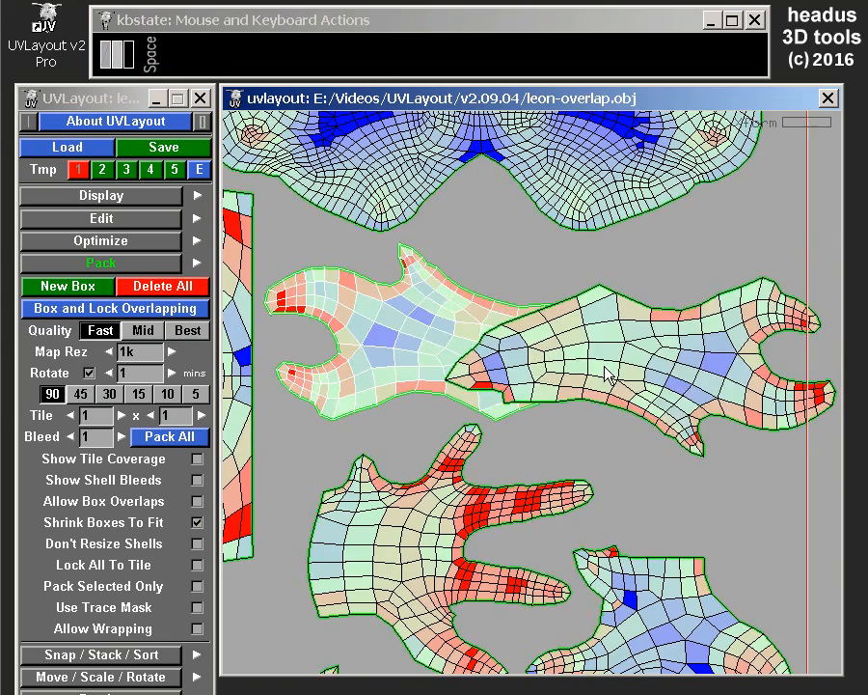
Examine the partial overlap between the rotated forked shell and its duplicate.
{"action": "scroll", "coordinate": [606, 367], "scroll_direction": "up", "scroll_amount": 3}
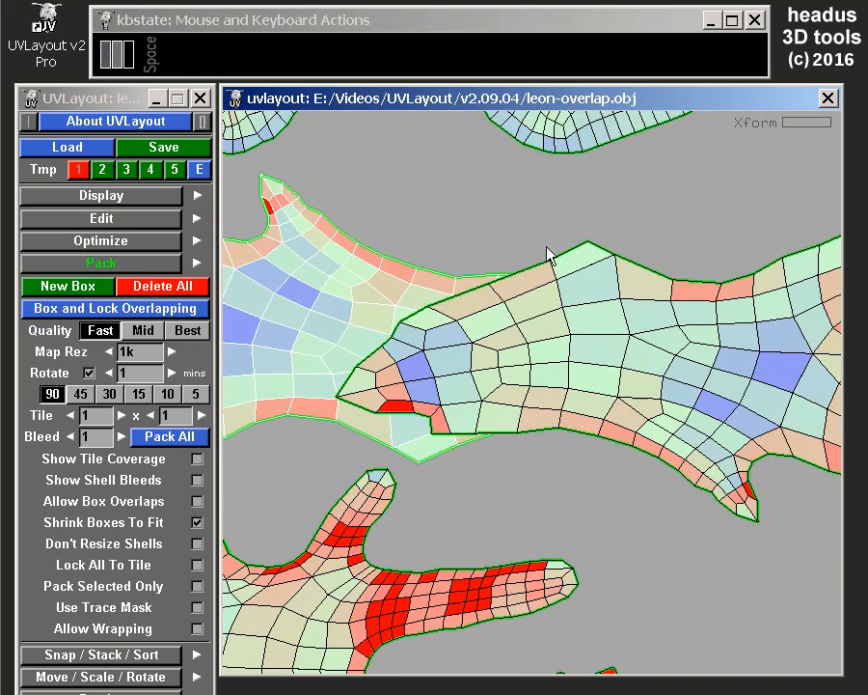
{"action": "left_click_drag", "start_coordinate": [438, 283], "coordinate": [473, 287]}
{"action": "scroll", "coordinate": [361, 276], "scroll_direction": "down", "scroll_amount": 2}
{"action": "left_click_drag", "start_coordinate": [341, 274], "coordinate": [360, 291]}
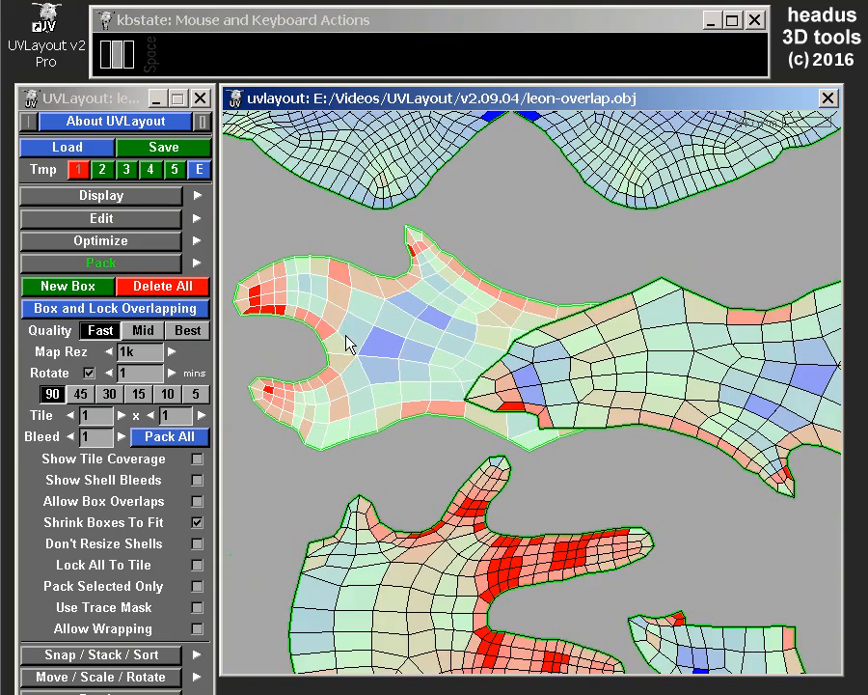
{"action": "left_click_drag", "start_coordinate": [751, 358], "coordinate": [552, 355]}
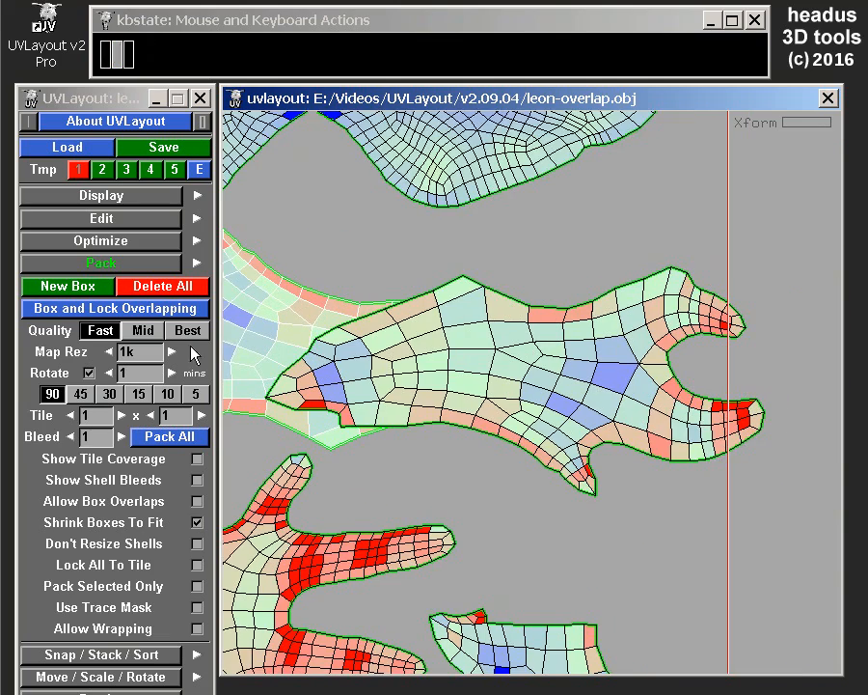
{"action": "scroll", "coordinate": [595, 386], "scroll_direction": "down", "scroll_amount": 3}
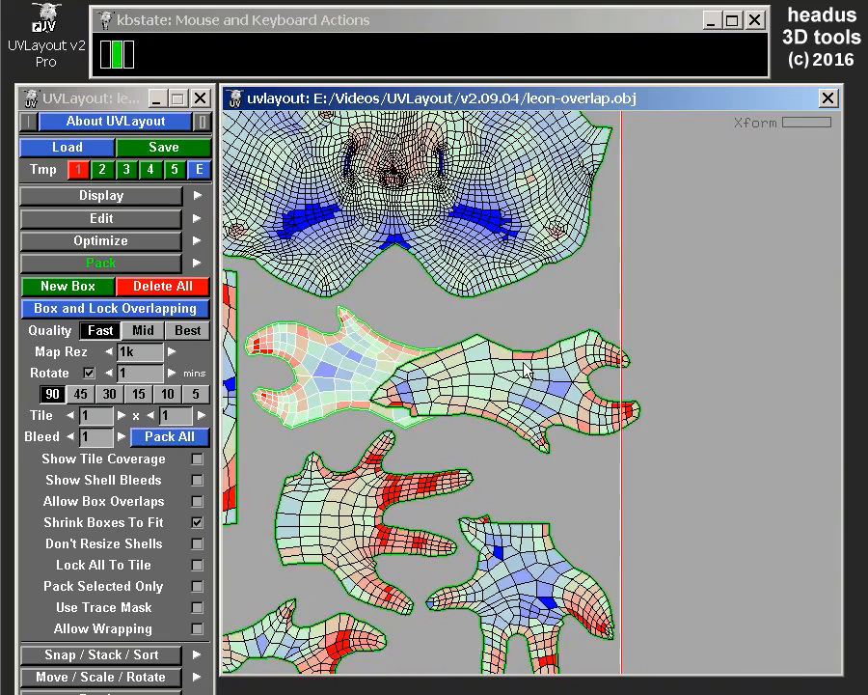
{"action": "scroll", "coordinate": [345, 352], "scroll_direction": "up", "scroll_amount": 1}
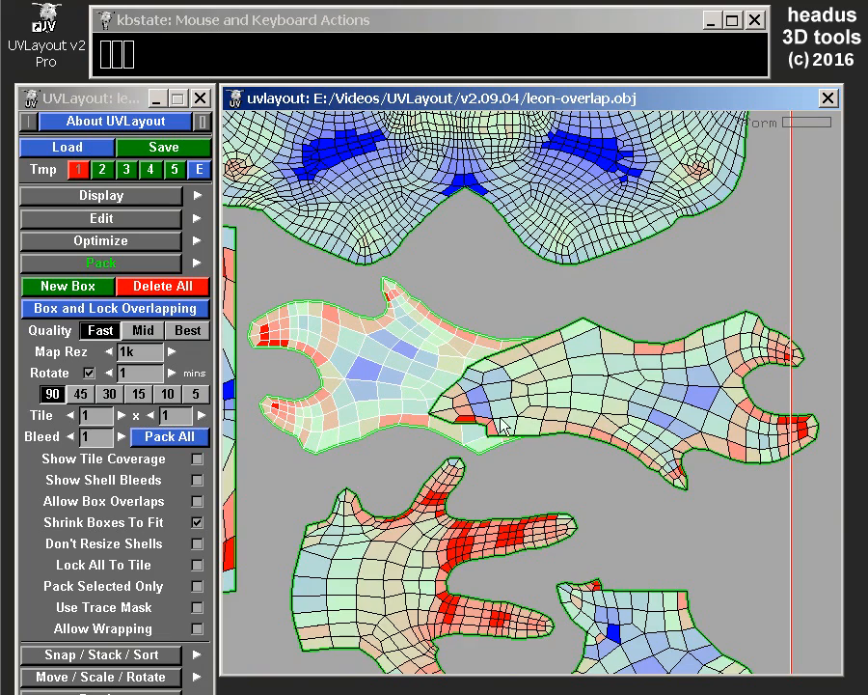
{"action": "scroll", "coordinate": [523, 360], "scroll_direction": "down", "scroll_amount": 2}
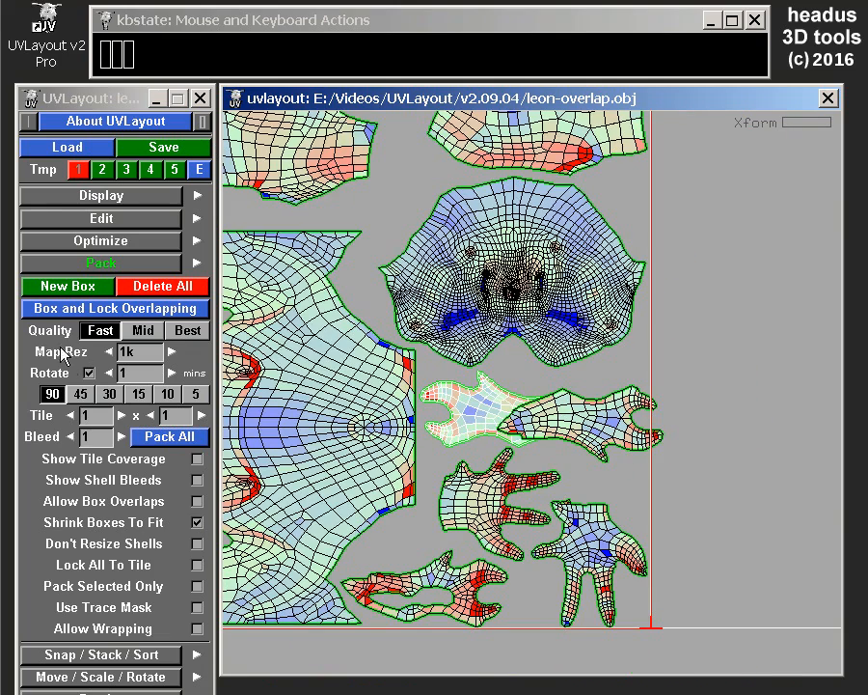
Box and lock the overlapping shells and inspect the box around the partly overlapping forked pair.
{"action": "left_click", "coordinate": [56, 307]}
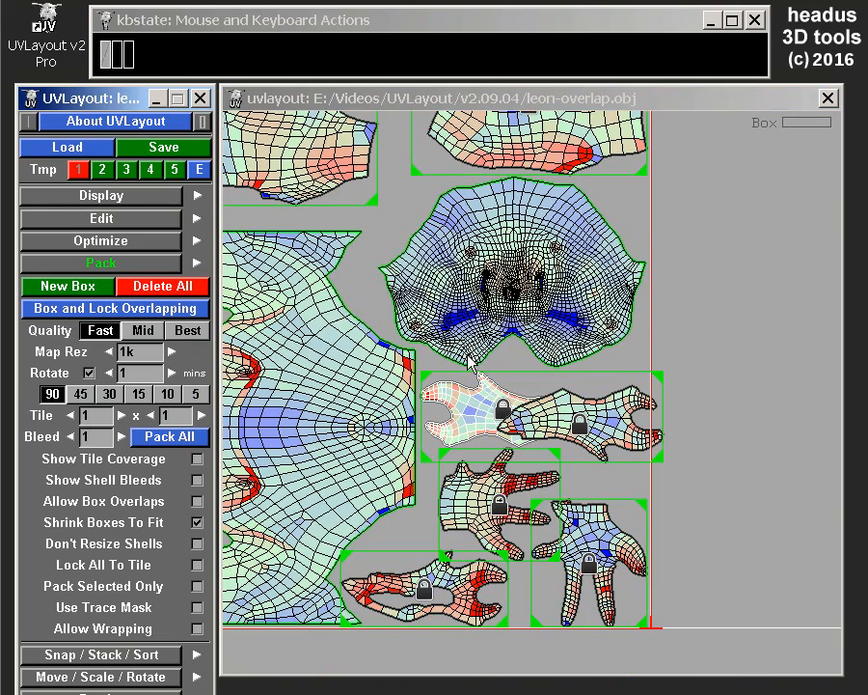
{"action": "scroll", "coordinate": [467, 367], "scroll_direction": "up", "scroll_amount": 2}
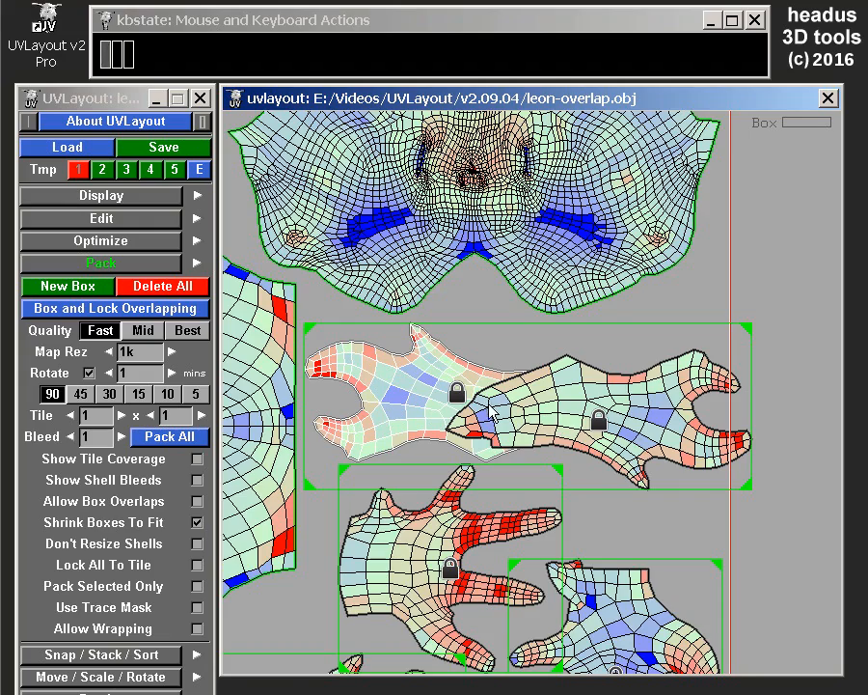
{"action": "scroll", "coordinate": [490, 408], "scroll_direction": "up", "scroll_amount": 1}
{"action": "middle_click_drag", "start_coordinate": [423, 543], "coordinate": [446, 501]}
{"action": "scroll", "coordinate": [579, 367], "scroll_direction": "down", "scroll_amount": 1}
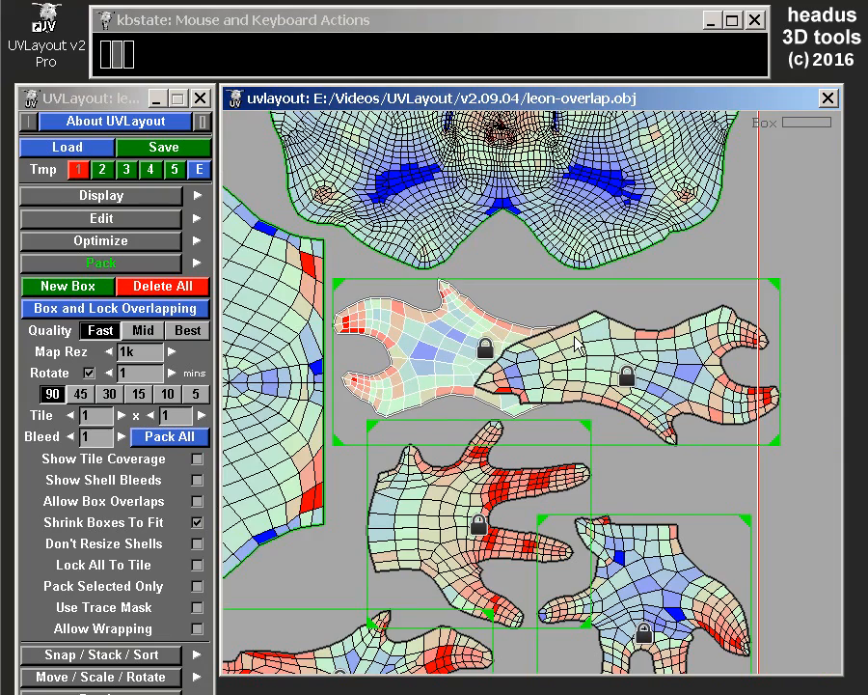
{"action": "scroll", "coordinate": [577, 344], "scroll_direction": "down", "scroll_amount": 2}
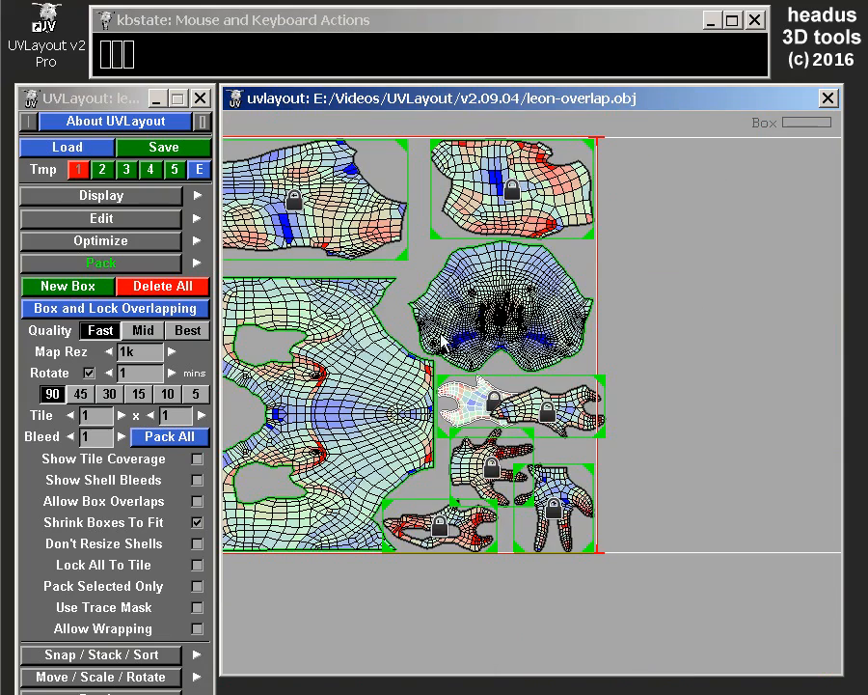
{"action": "middle_click_drag", "start_coordinate": [441, 333], "coordinate": [567, 372]}
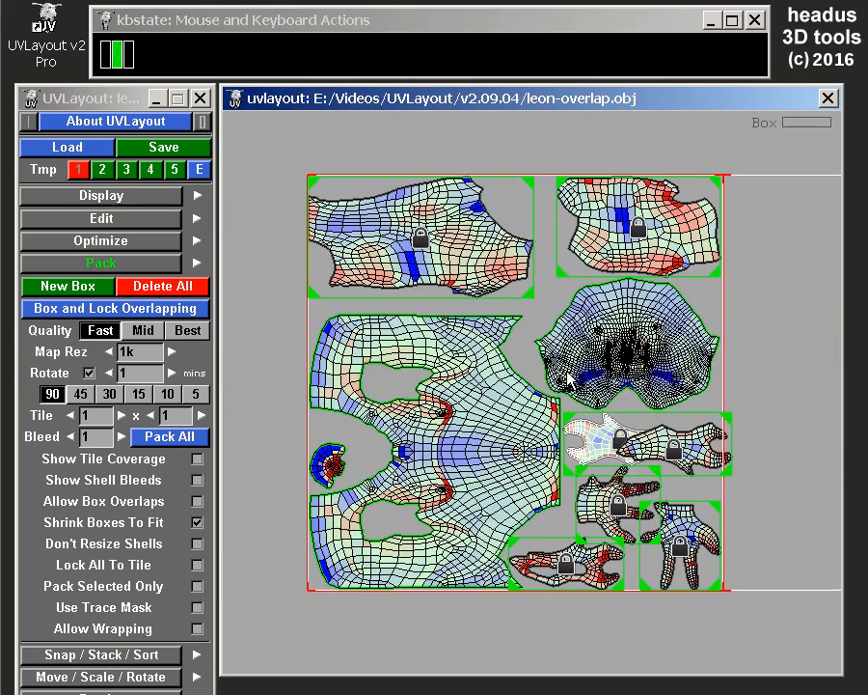
Collapse the packing options and load the file edit01.uvl.
{"action": "left_click", "coordinate": [76, 263]}
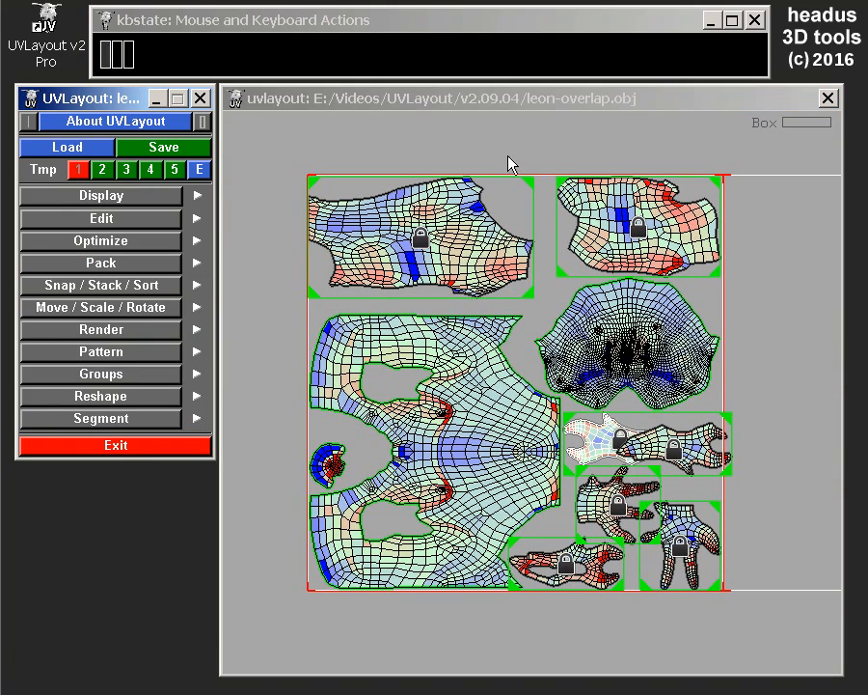
{"action": "left_click", "coordinate": [68, 148]}
{"action": "left_click", "coordinate": [420, 176]}
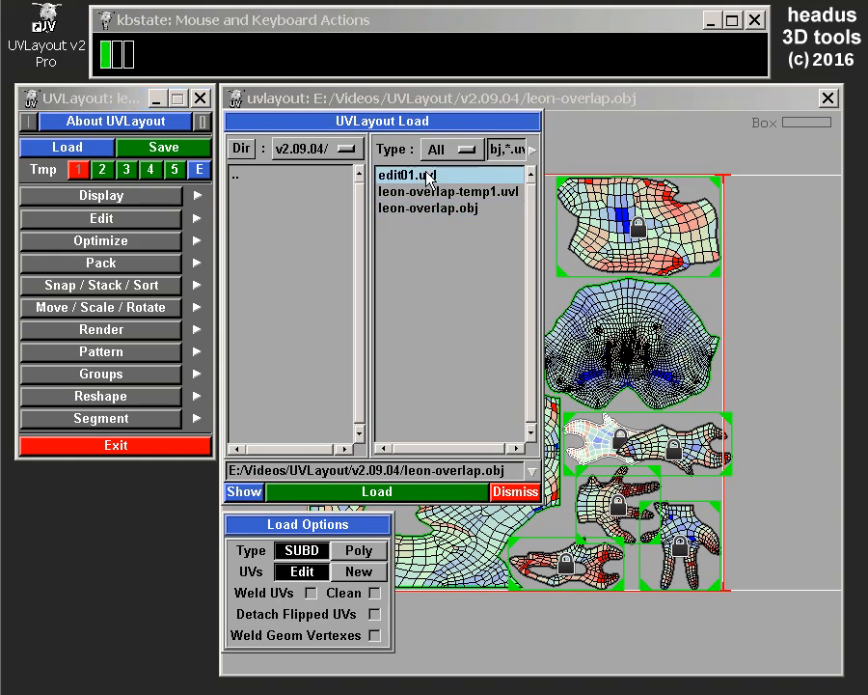
{"action": "left_click", "coordinate": [351, 491]}
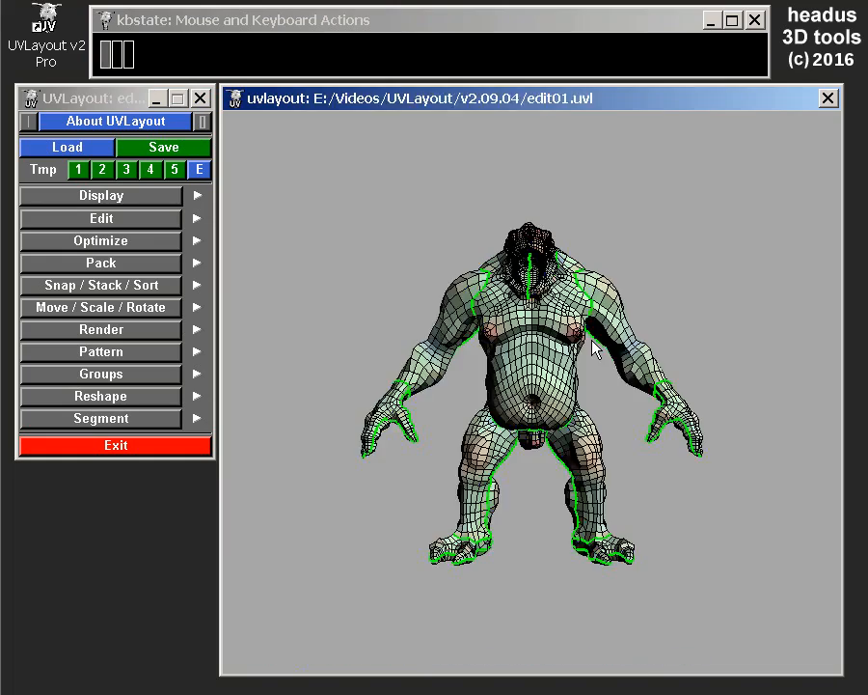
Show the checker texture on the loaded 3D creature model and make its checks smaller.
{"action": "right_click_drag", "start_coordinate": [512, 358], "coordinate": [522, 449]}
{"action": "mouse_move", "coordinate": [576, 444]}
{"action": "left_mouse_down"}
{"action": "mouse_move", "coordinate": [363, 471]}
{"action": "mouse_move", "coordinate": [582, 461]}
{"action": "left_mouse_up"}
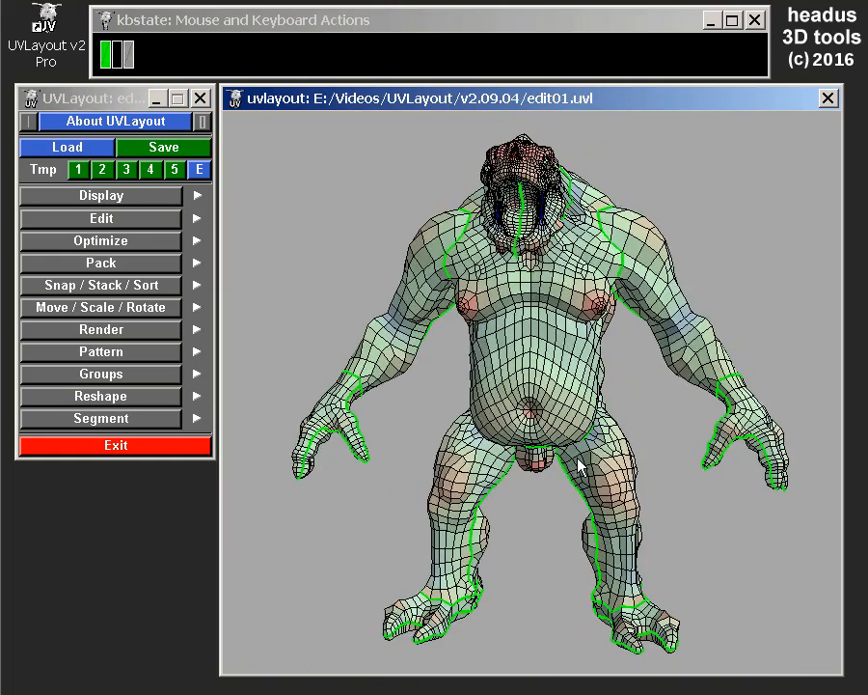
{"action": "key", "text": "u"}
{"action": "key", "text": "u"}
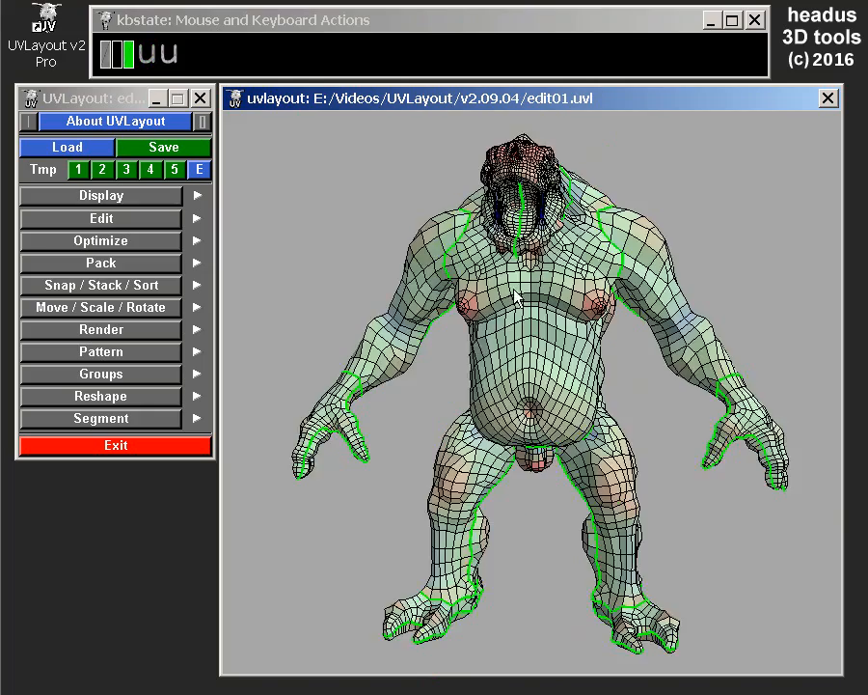
{"action": "right_click_drag", "start_coordinate": [534, 339], "coordinate": [517, 360]}
{"action": "key", "text": "t"}
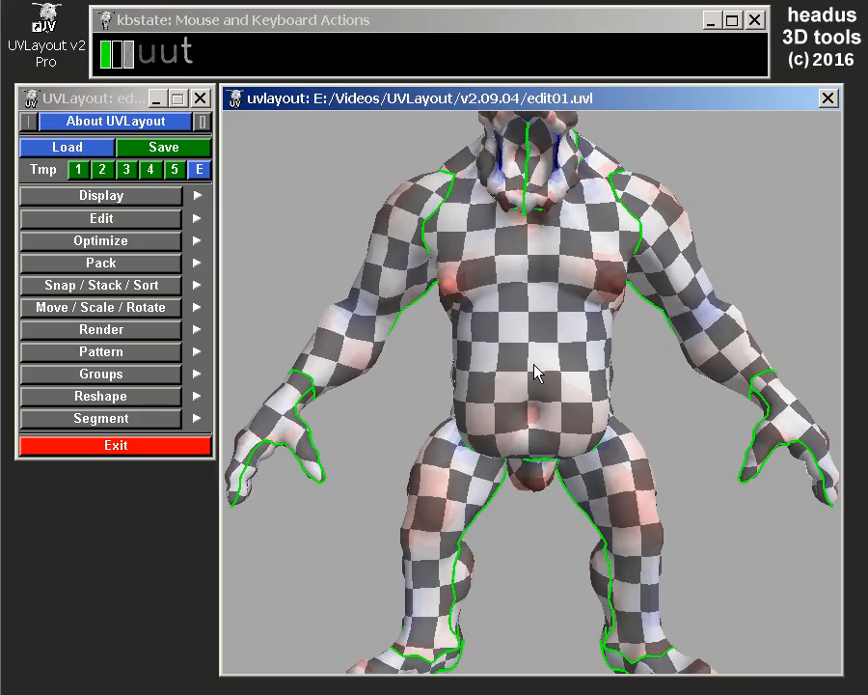
{"action": "key", "text": "equal"}
{"action": "middle_click_drag", "start_coordinate": [538, 360], "coordinate": [537, 330]}
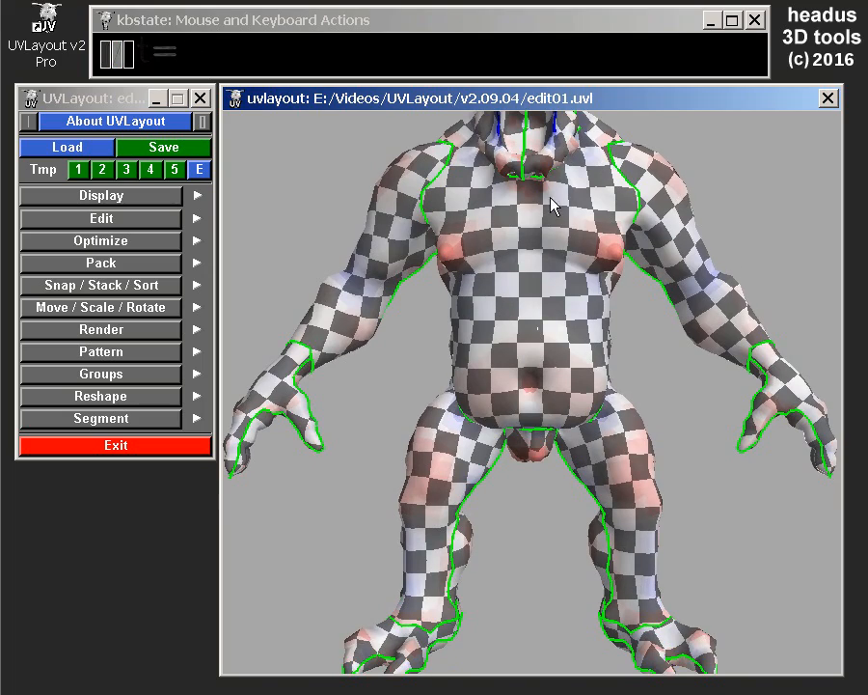
Examine the checker pattern across the creature's body in the 3D view.
{"action": "middle_click_drag", "start_coordinate": [556, 236], "coordinate": [570, 265]}
{"action": "left_click_drag", "start_coordinate": [601, 280], "coordinate": [457, 279]}
{"action": "left_click_drag", "start_coordinate": [548, 361], "coordinate": [611, 384]}
{"action": "left_click_drag", "start_coordinate": [531, 324], "coordinate": [495, 391]}
{"action": "left_click_drag", "start_coordinate": [557, 335], "coordinate": [540, 309]}
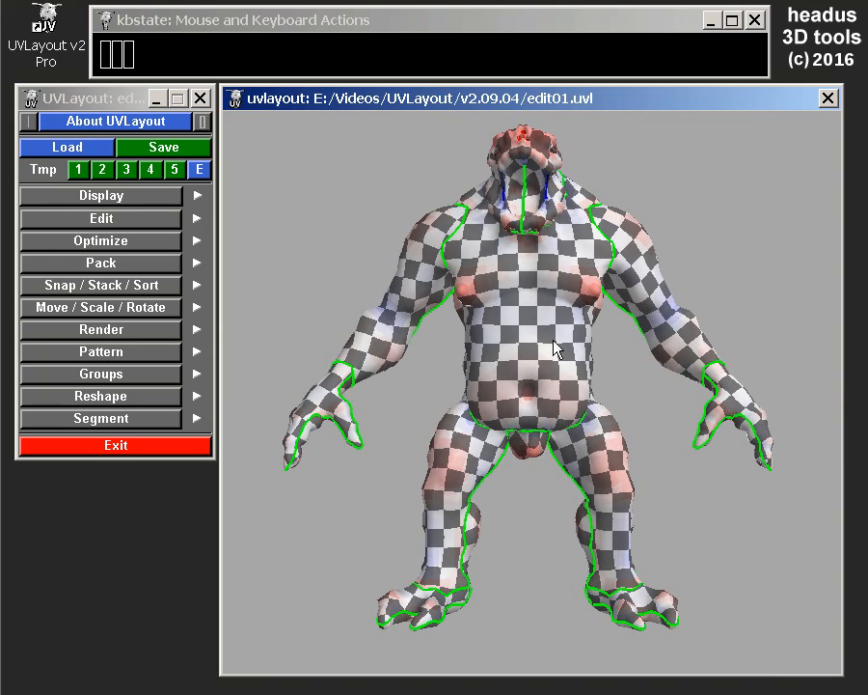
{"action": "middle_click_drag", "start_coordinate": [530, 337], "coordinate": [505, 297]}
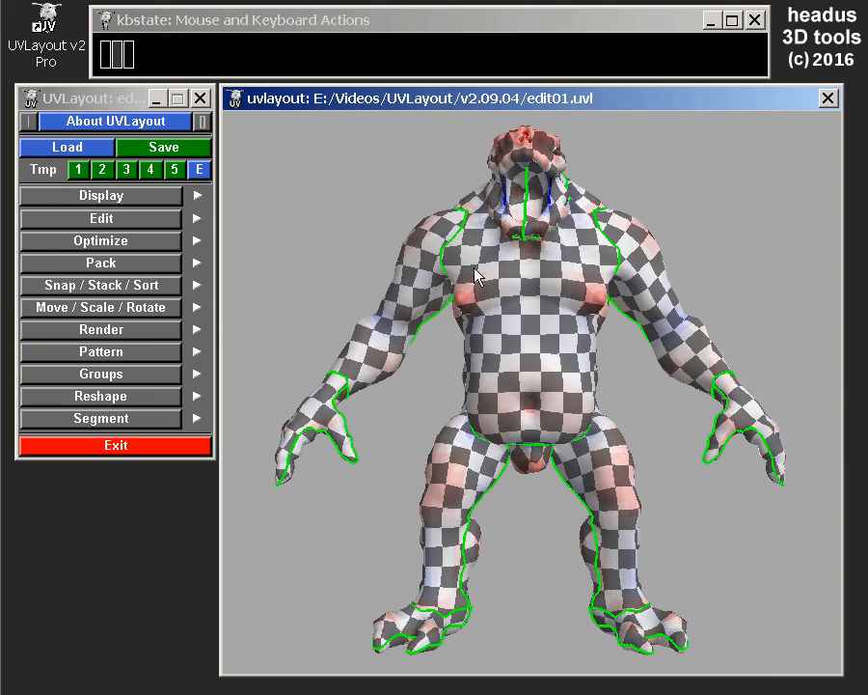
Show the move, scale and rotate options and get a close side view of the creature's head.
{"action": "left_click", "coordinate": [85, 307]}
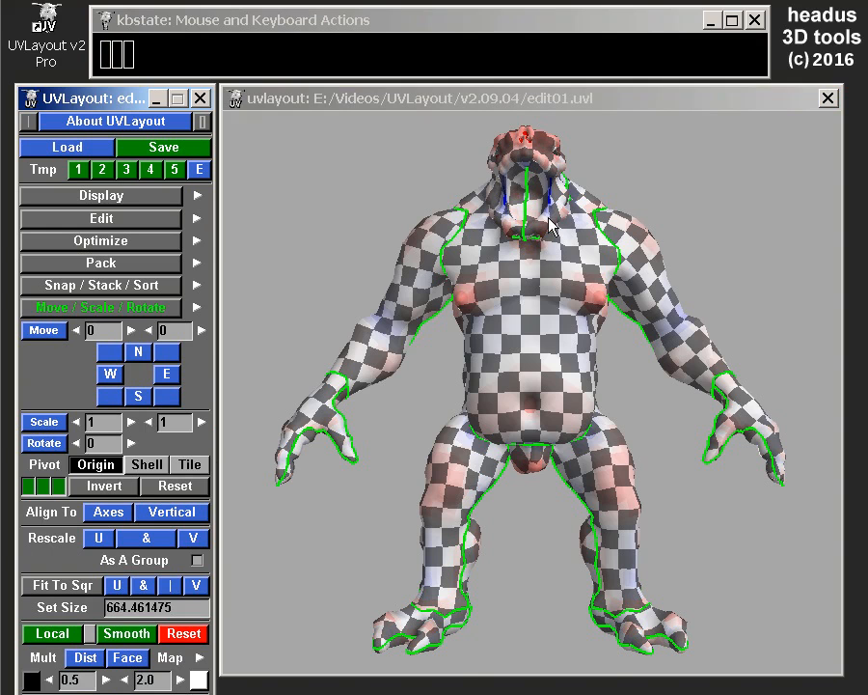
{"action": "middle_click_drag", "start_coordinate": [547, 198], "coordinate": [564, 372]}
{"action": "left_click_drag", "start_coordinate": [565, 372], "coordinate": [553, 322]}
{"action": "middle_click_drag", "start_coordinate": [552, 322], "coordinate": [547, 325]}
{"action": "left_click_drag", "start_coordinate": [539, 374], "coordinate": [486, 321]}
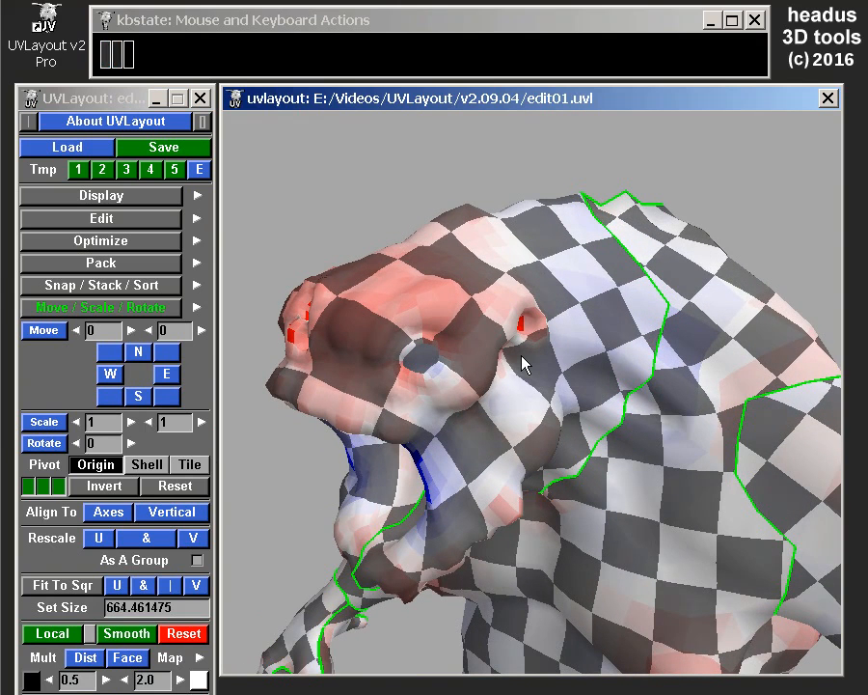
Enlarge the head shell in the UV layout and show the change on the 3D model.
{"action": "key", "text": "u"}
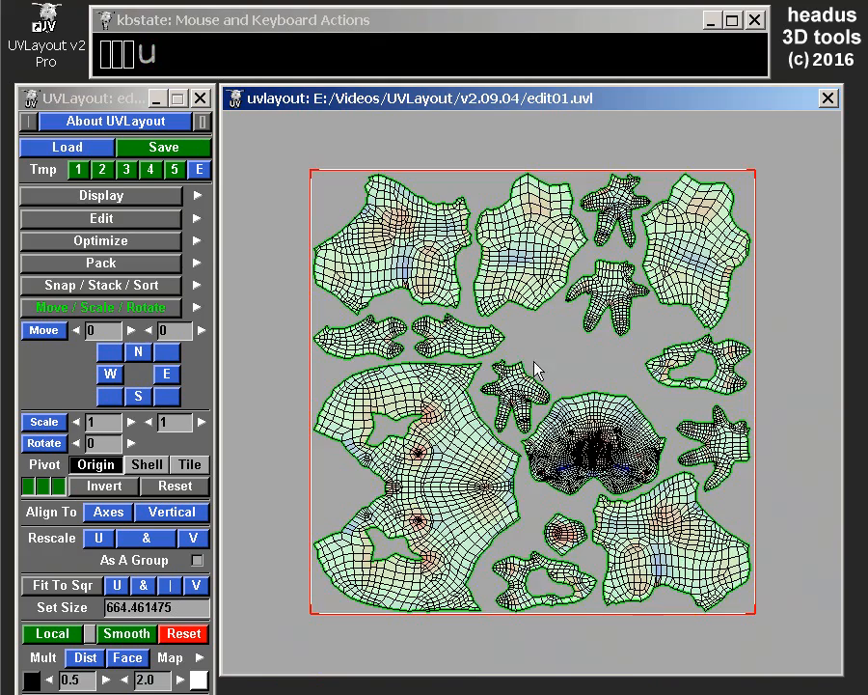
{"action": "scroll", "coordinate": [549, 376], "scroll_direction": "up", "scroll_amount": 4}
{"action": "middle_click_drag", "start_coordinate": [662, 526], "coordinate": [602, 337]}
{"action": "key", "text": "space"}
{"action": "right_click_drag", "start_coordinate": [594, 291], "coordinate": [609, 369]}
{"action": "key", "text": "u"}
{"action": "left_click_drag", "start_coordinate": [535, 387], "coordinate": [496, 388]}
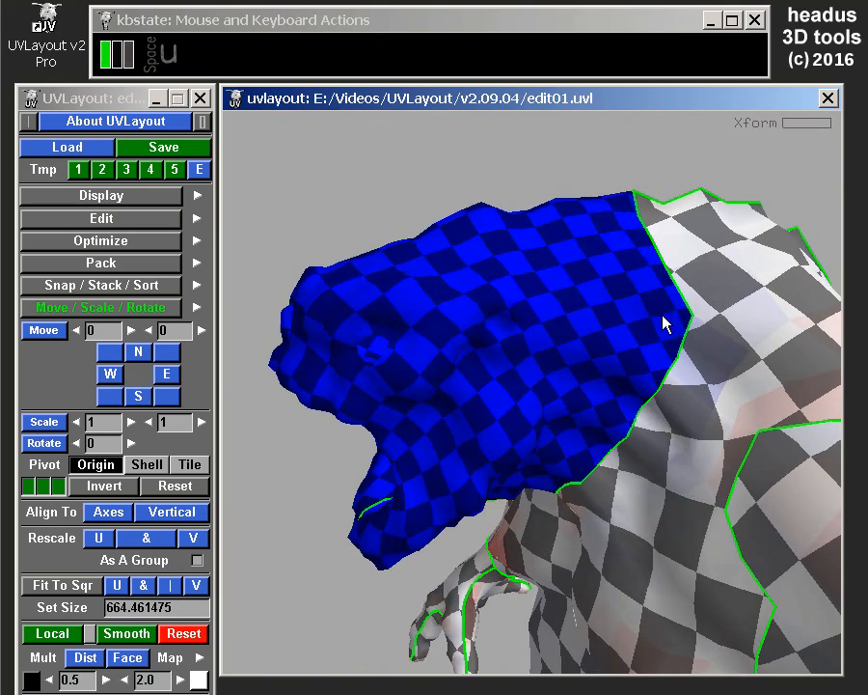
Examine how the check sizes of the enlarged head shell compare with the body across the neck seam.
{"action": "left_click_drag", "start_coordinate": [378, 362], "coordinate": [586, 281]}
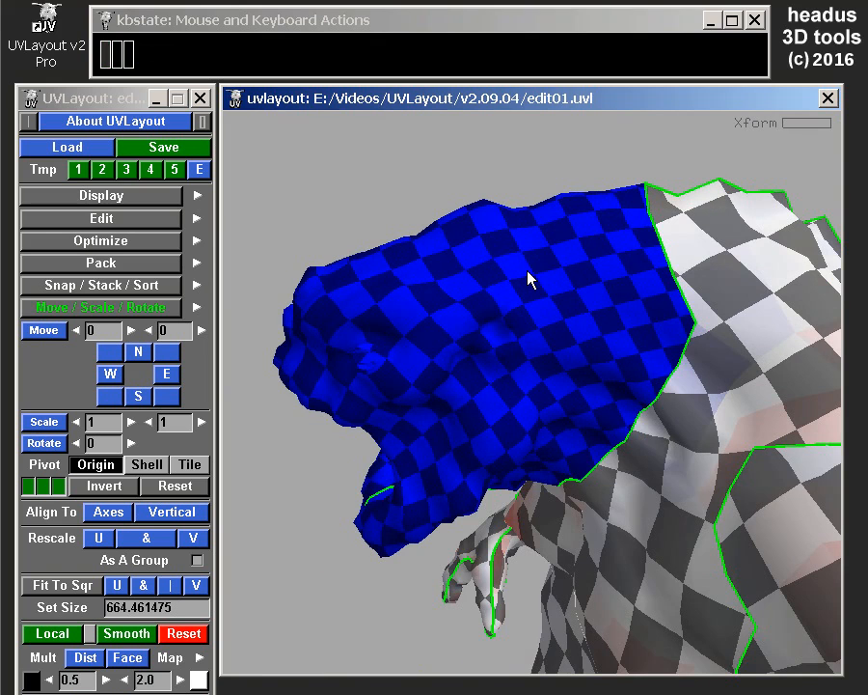
{"action": "left_click_drag", "start_coordinate": [431, 301], "coordinate": [694, 228]}
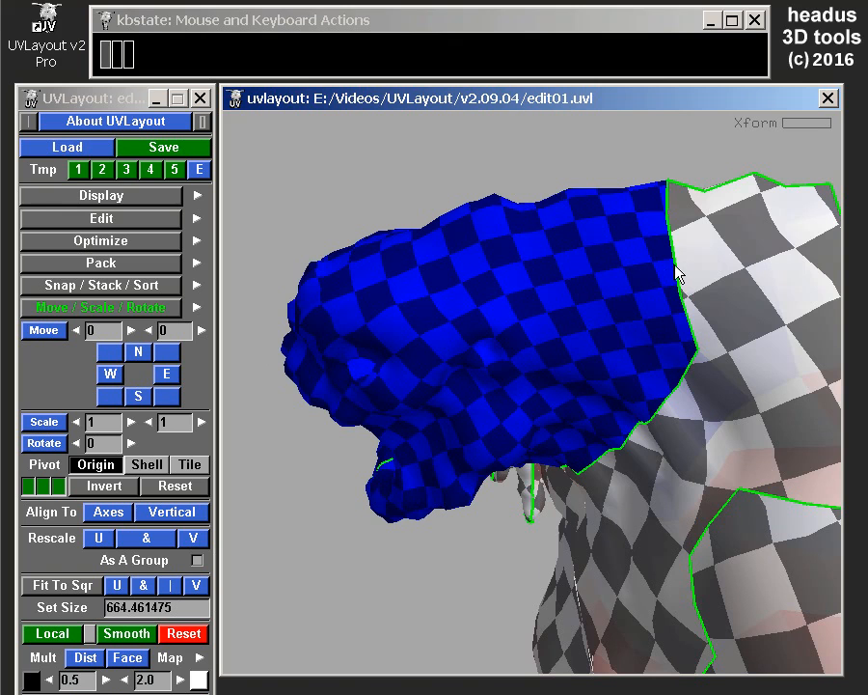
{"action": "middle_click_drag", "start_coordinate": [649, 287], "coordinate": [676, 265]}
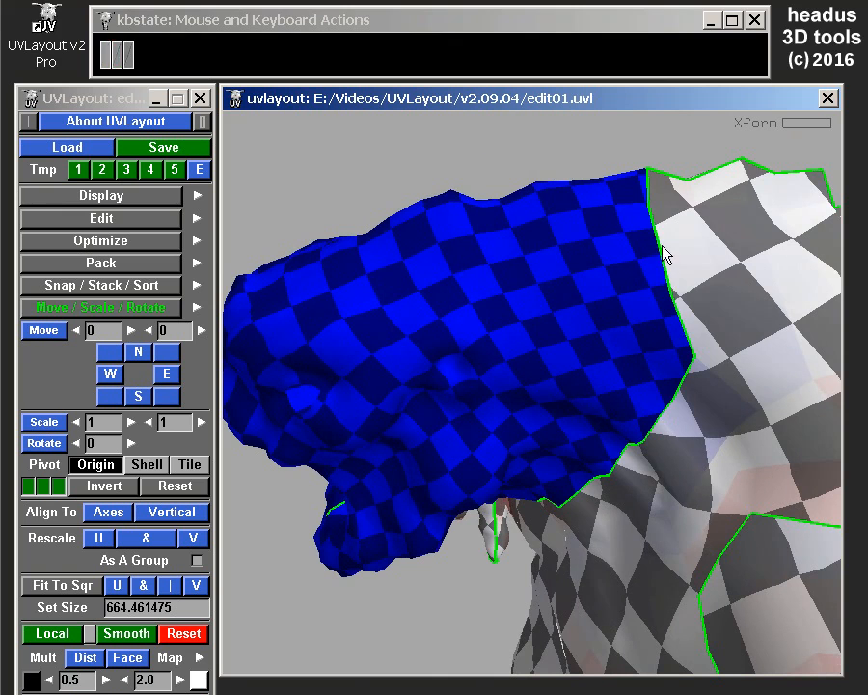
{"action": "right_click_drag", "start_coordinate": [660, 262], "coordinate": [654, 256]}
{"action": "right_click_drag", "start_coordinate": [612, 402], "coordinate": [595, 378]}
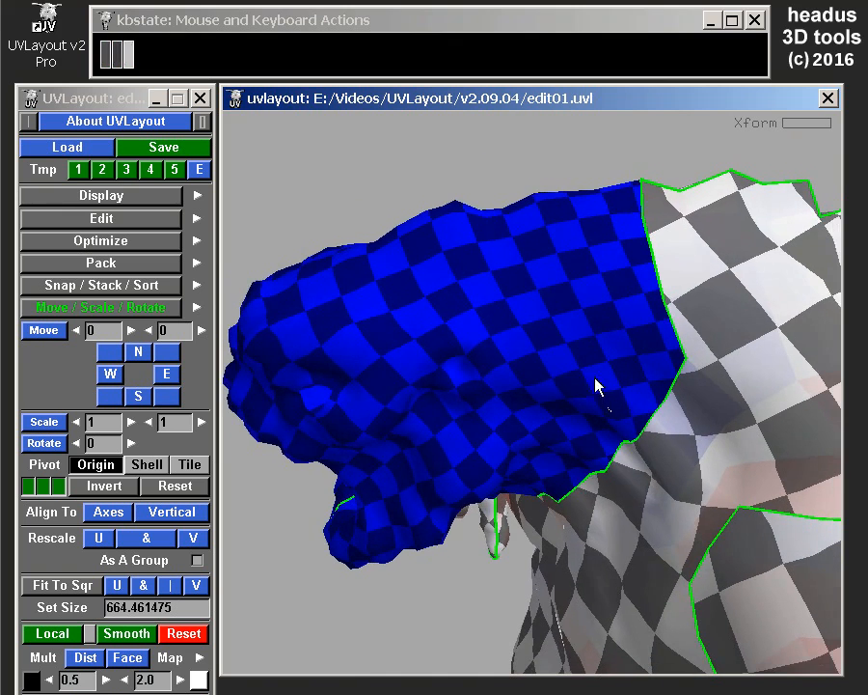
{"action": "middle_click_drag", "start_coordinate": [602, 390], "coordinate": [615, 287]}
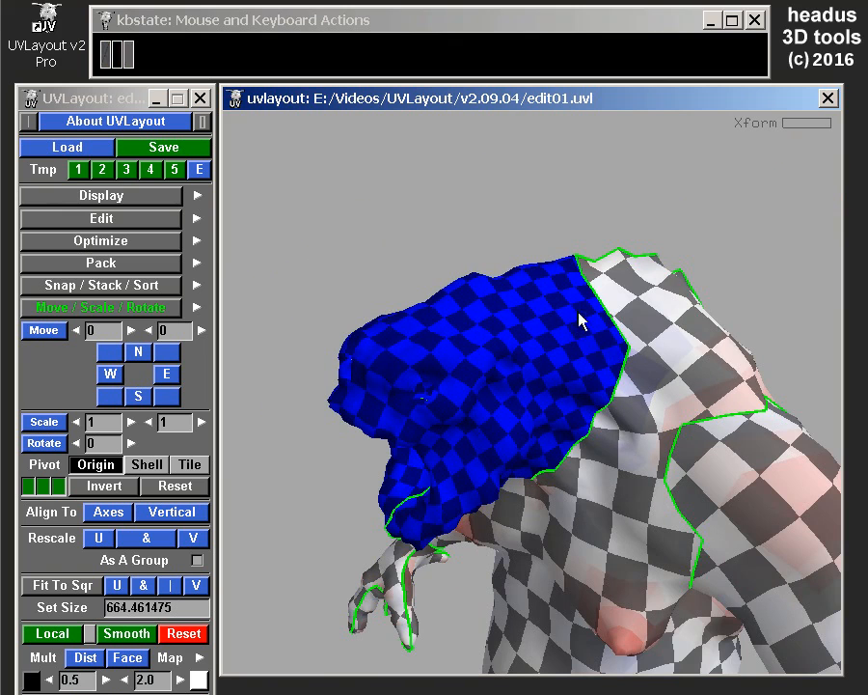
{"action": "mouse_move", "coordinate": [455, 407]}
{"action": "middle_mouse_down"}
{"action": "mouse_move", "coordinate": [482, 388]}
{"action": "mouse_move", "coordinate": [475, 427]}
{"action": "mouse_move", "coordinate": [461, 391]}
{"action": "middle_mouse_up"}
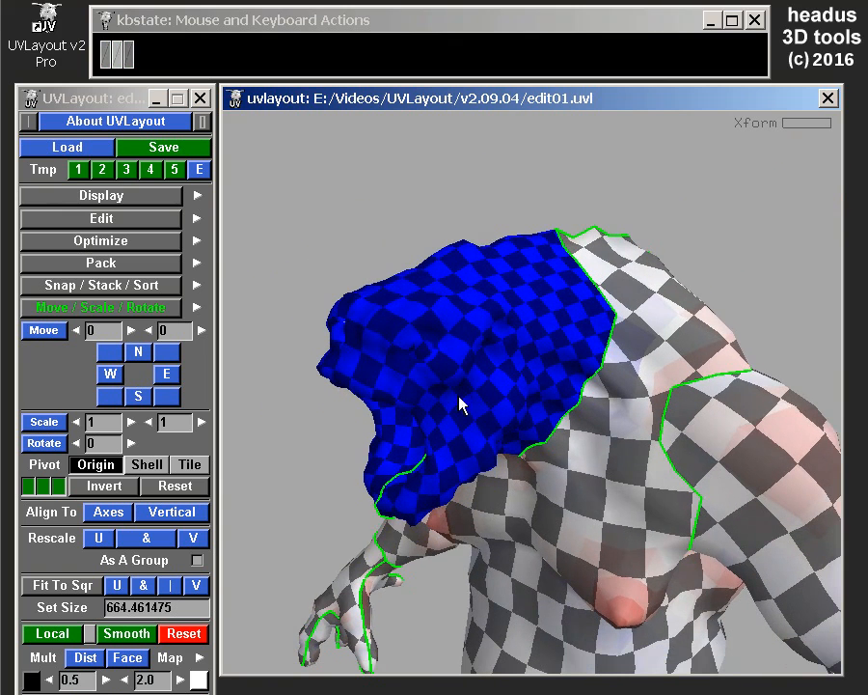
Undo the scaling of the head shell and return to the 3D view.
{"action": "key", "text": "ctrl+z"}
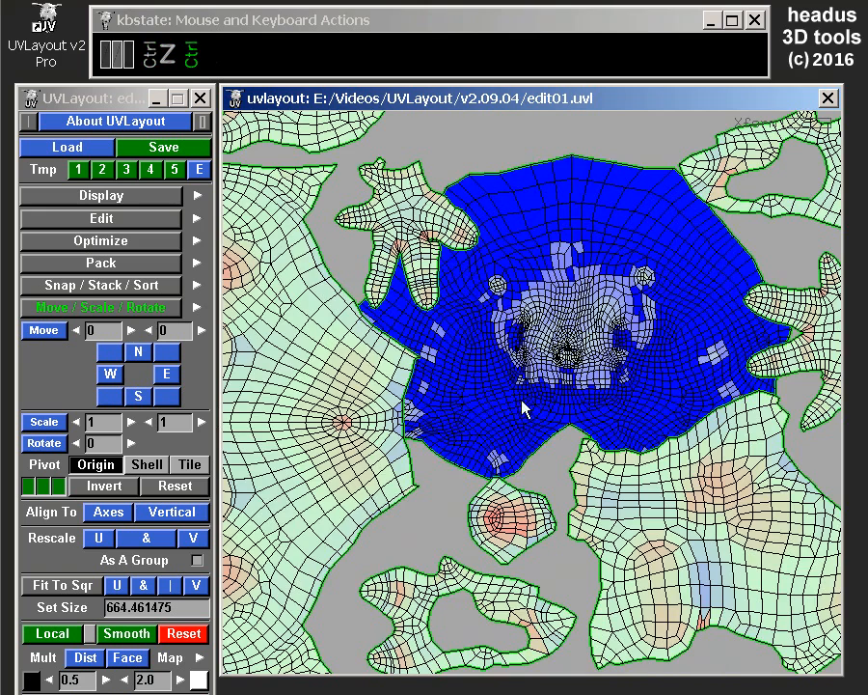
{"action": "key", "text": "ctrl+z"}
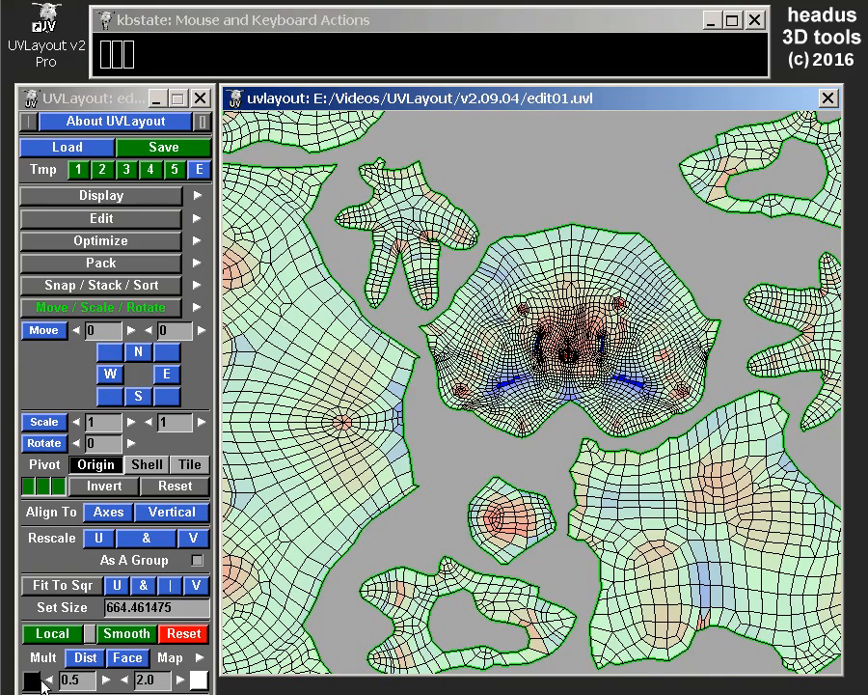
{"action": "key", "text": "u"}
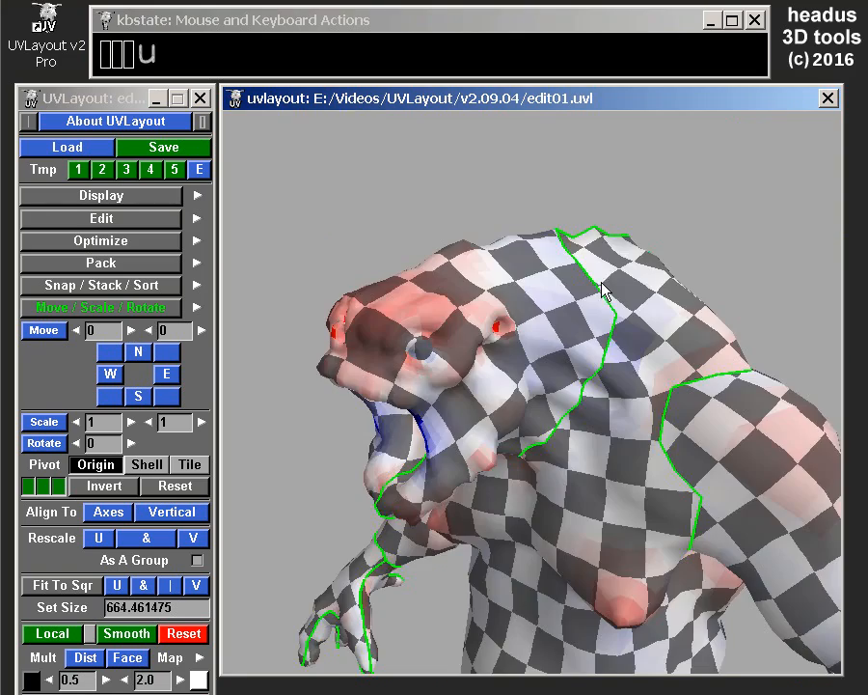
Examine the check sizes on the front and back of the whole creature.
{"action": "left_click_drag", "start_coordinate": [602, 285], "coordinate": [558, 221]}
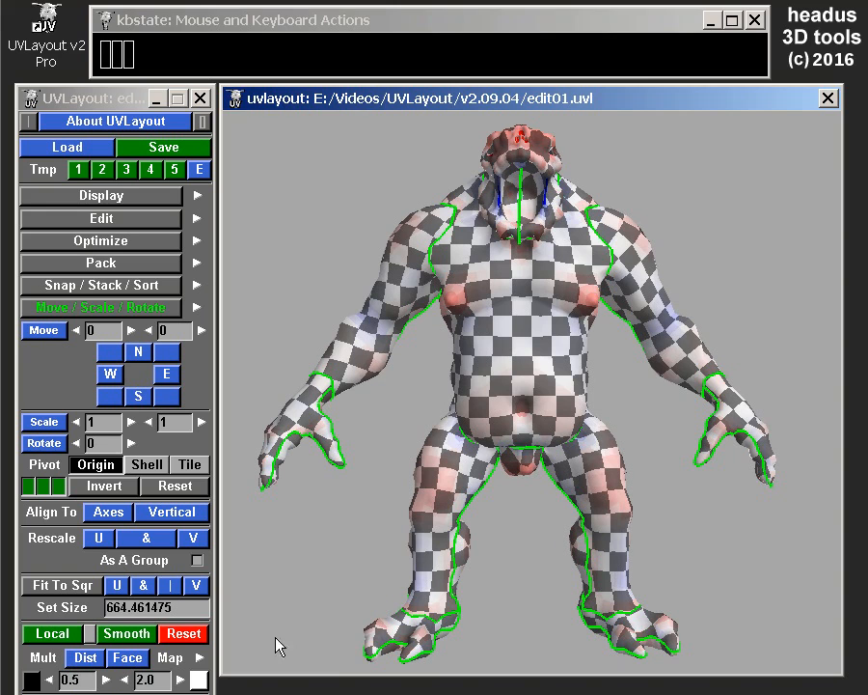
{"action": "right_click_drag", "start_coordinate": [540, 390], "coordinate": [537, 377]}
{"action": "mouse_move", "coordinate": [537, 377]}
{"action": "left_mouse_down"}
{"action": "mouse_move", "coordinate": [537, 359]}
{"action": "mouse_move", "coordinate": [521, 357]}
{"action": "mouse_move", "coordinate": [538, 361]}
{"action": "left_mouse_up"}
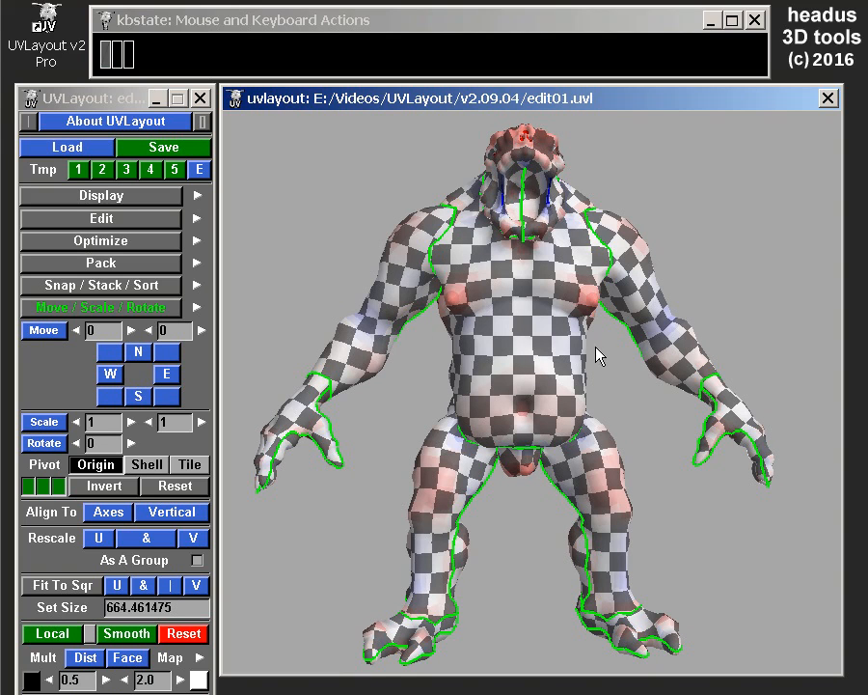
{"action": "left_click_drag", "start_coordinate": [601, 338], "coordinate": [616, 301]}
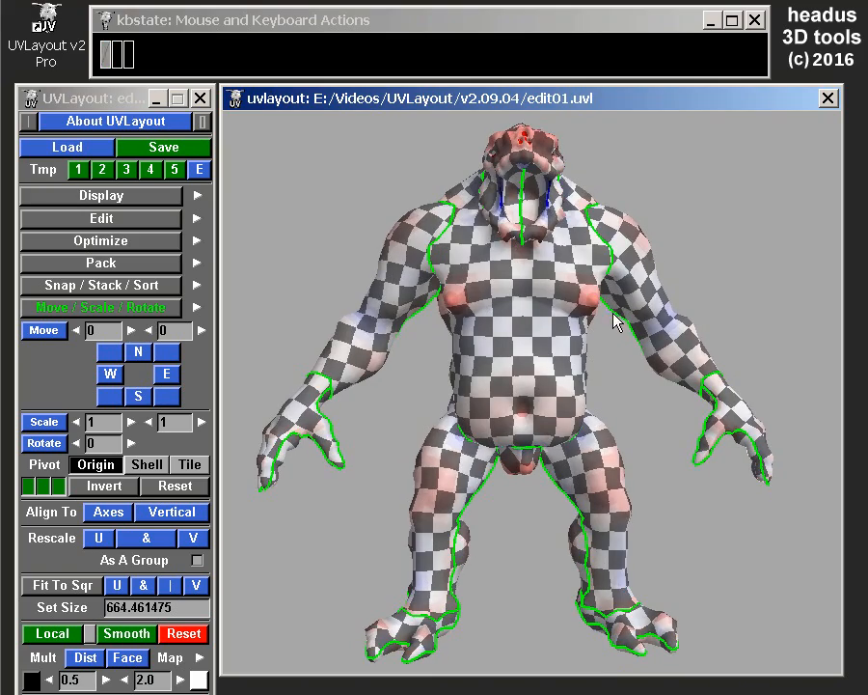
{"action": "left_click_drag", "start_coordinate": [682, 333], "coordinate": [558, 410]}
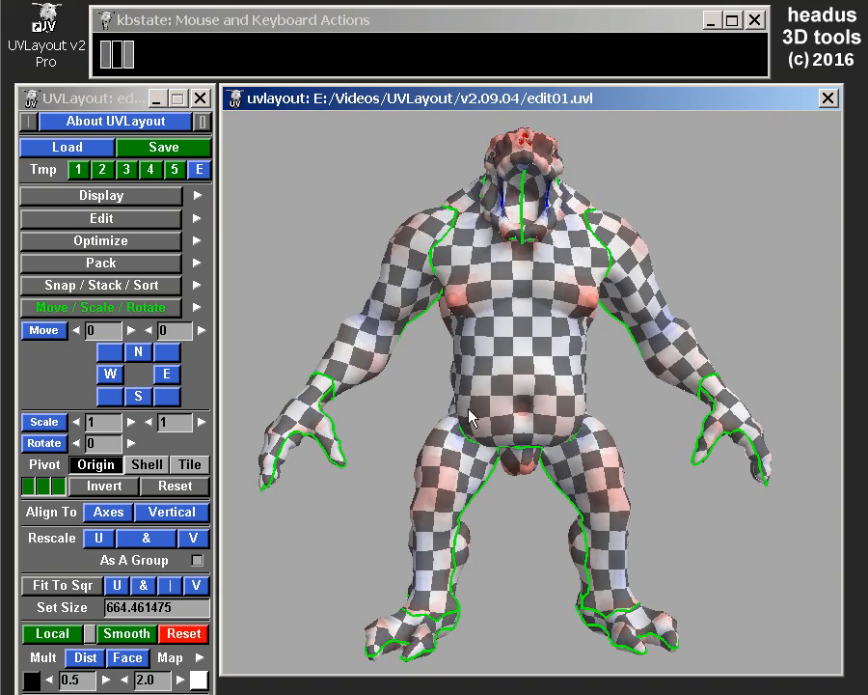
{"action": "left_click_drag", "start_coordinate": [534, 252], "coordinate": [579, 152]}
{"action": "left_click_drag", "start_coordinate": [548, 320], "coordinate": [552, 325]}
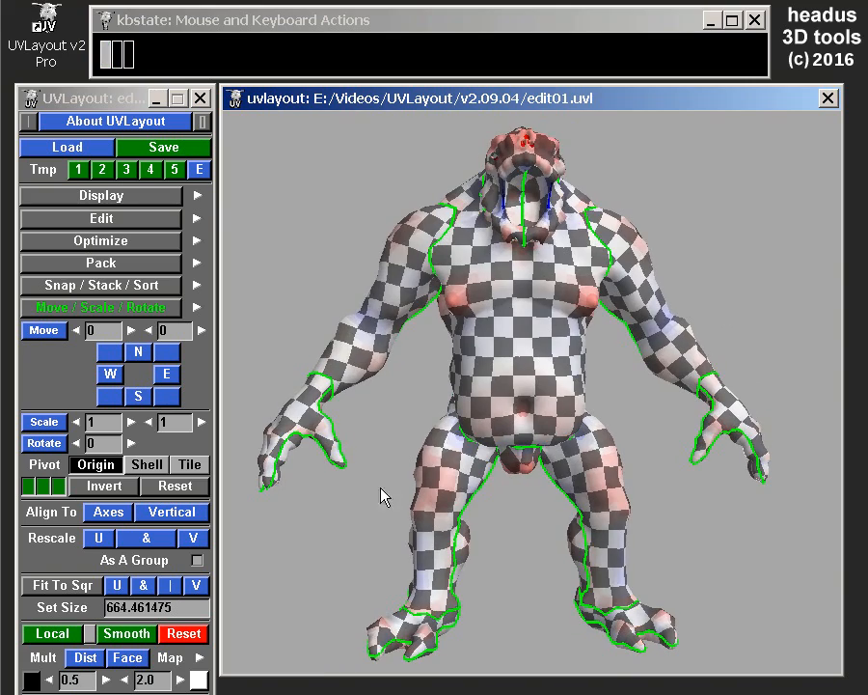
{"action": "left_click_drag", "start_coordinate": [728, 347], "coordinate": [572, 243]}
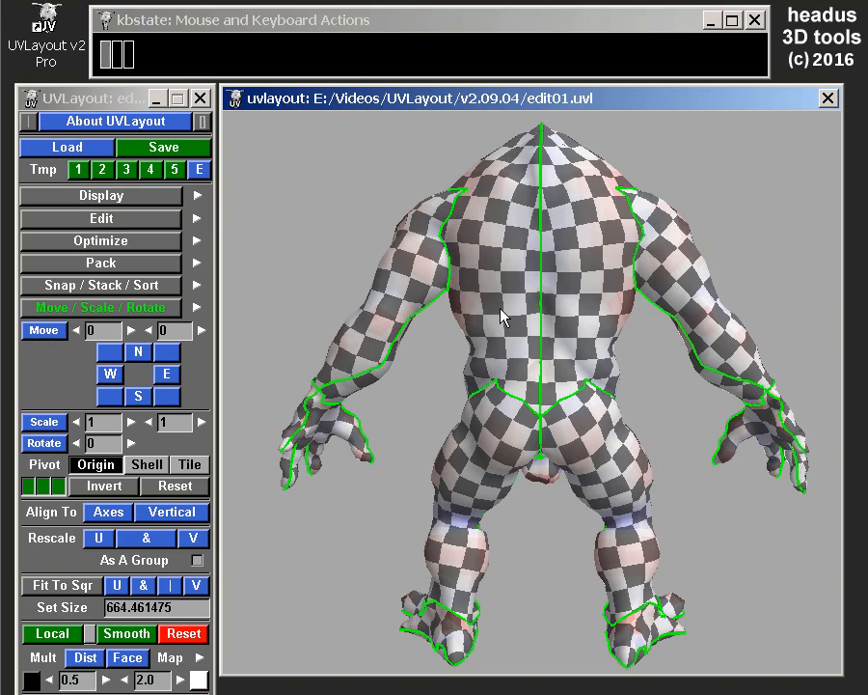
{"action": "left_click_drag", "start_coordinate": [431, 329], "coordinate": [617, 327]}
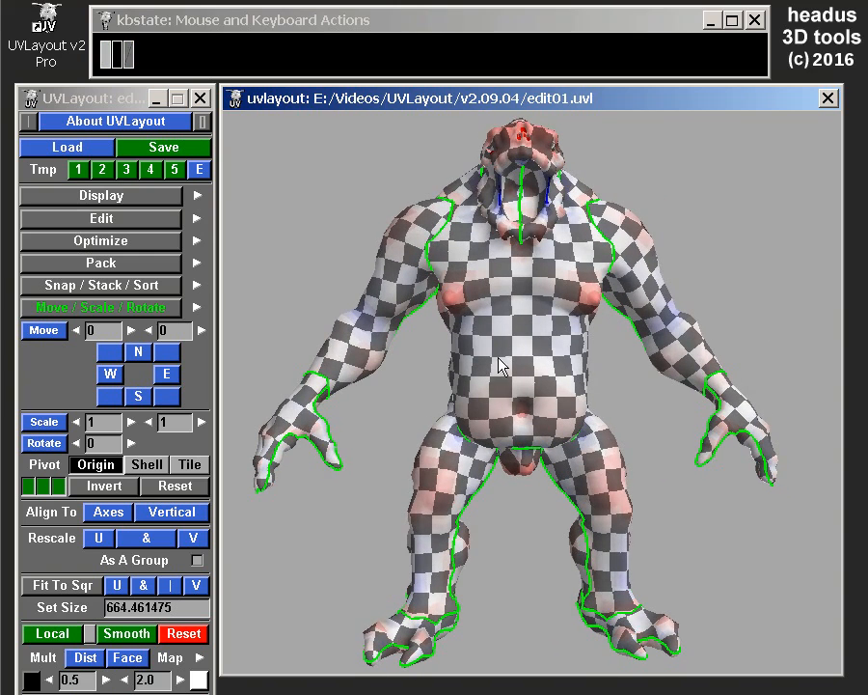
Multiply the shells' local scale by face direction with factors 0.5 and 2.0, and inspect it on the model and UV layout.
{"action": "left_click", "coordinate": [129, 660]}
{"action": "mouse_move", "coordinate": [570, 369]}
{"action": "left_mouse_down"}
{"action": "mouse_move", "coordinate": [602, 370]}
{"action": "mouse_move", "coordinate": [514, 372]}
{"action": "mouse_move", "coordinate": [758, 354]}
{"action": "mouse_move", "coordinate": [709, 364]}
{"action": "mouse_move", "coordinate": [575, 289]}
{"action": "mouse_move", "coordinate": [376, 345]}
{"action": "mouse_move", "coordinate": [291, 350]}
{"action": "mouse_move", "coordinate": [458, 312]}
{"action": "left_mouse_up"}
{"action": "left_click_drag", "start_coordinate": [536, 280], "coordinate": [688, 348]}
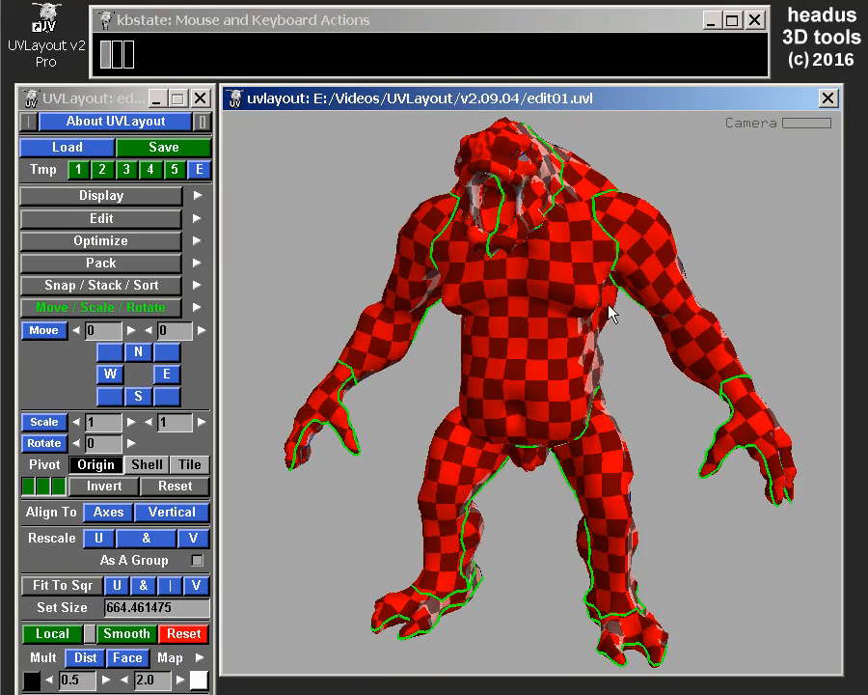
{"action": "key", "text": "u"}
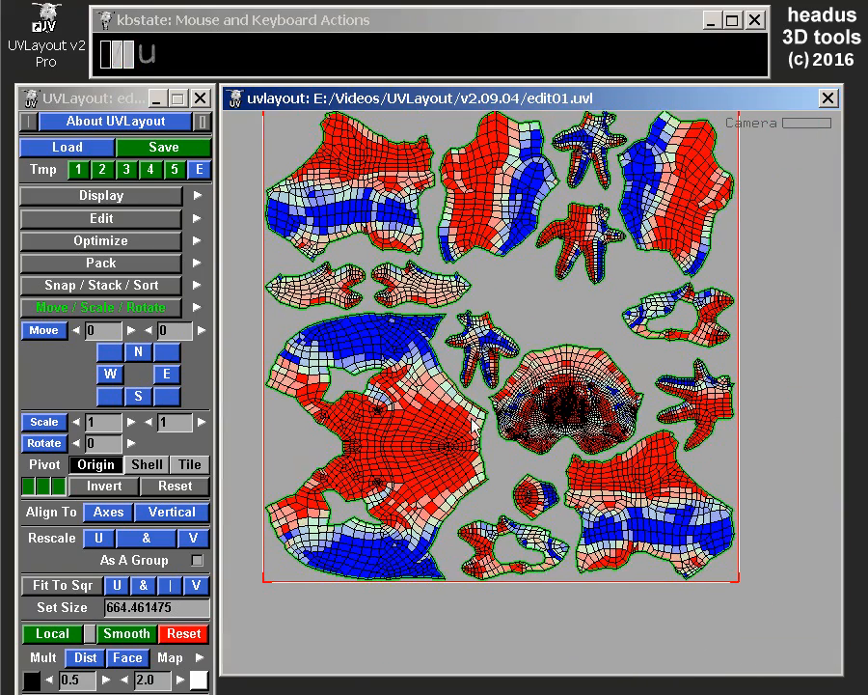
Toggle the local scale colouring on the UV shells on and off, and bring the whole layout into view.
{"action": "left_click", "coordinate": [90, 634]}
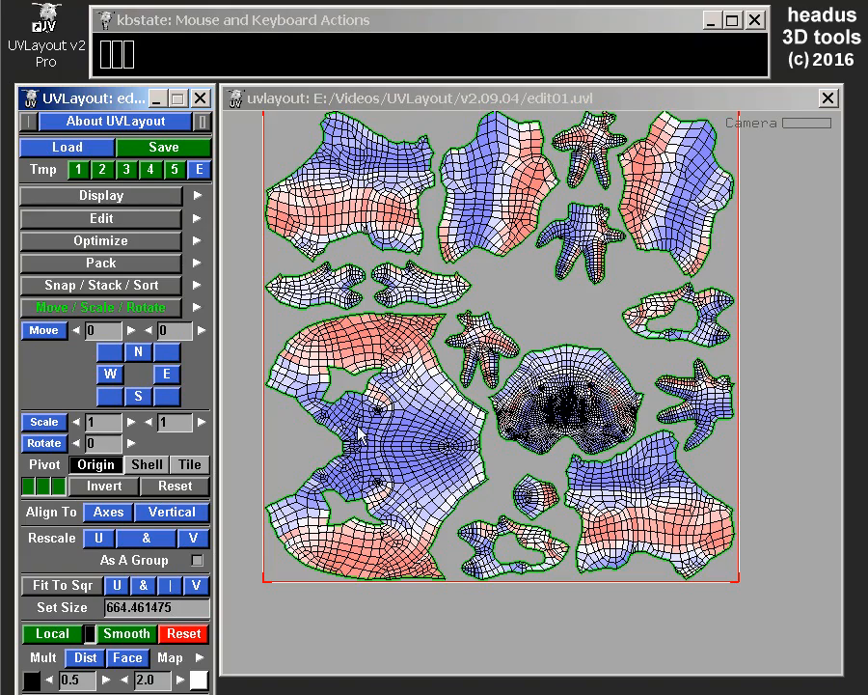
{"action": "left_click", "coordinate": [88, 636]}
{"action": "right_click_drag", "start_coordinate": [545, 371], "coordinate": [545, 378]}
{"action": "middle_click_drag", "start_coordinate": [545, 378], "coordinate": [553, 393]}
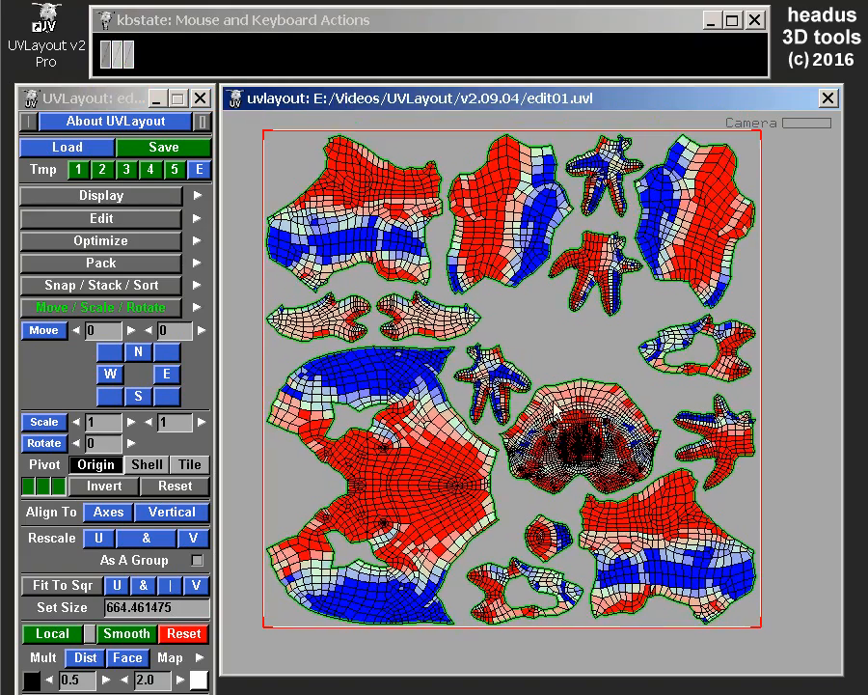
Optimize the UV shells with a run time of 1 minute and stop the run early.
{"action": "left_click", "coordinate": [96, 241]}
{"action": "left_click", "coordinate": [61, 287]}
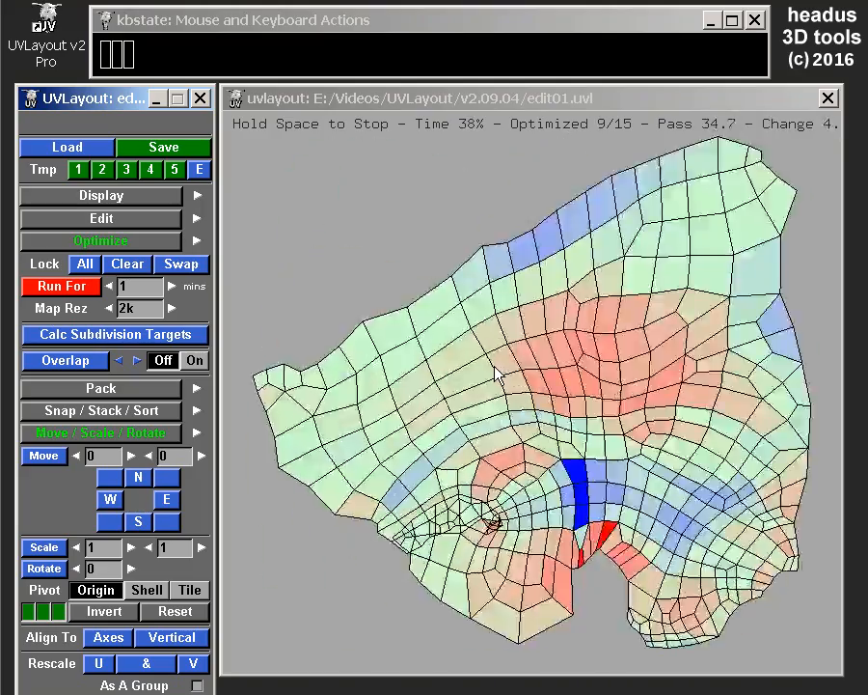
{"action": "key", "text": "space"}
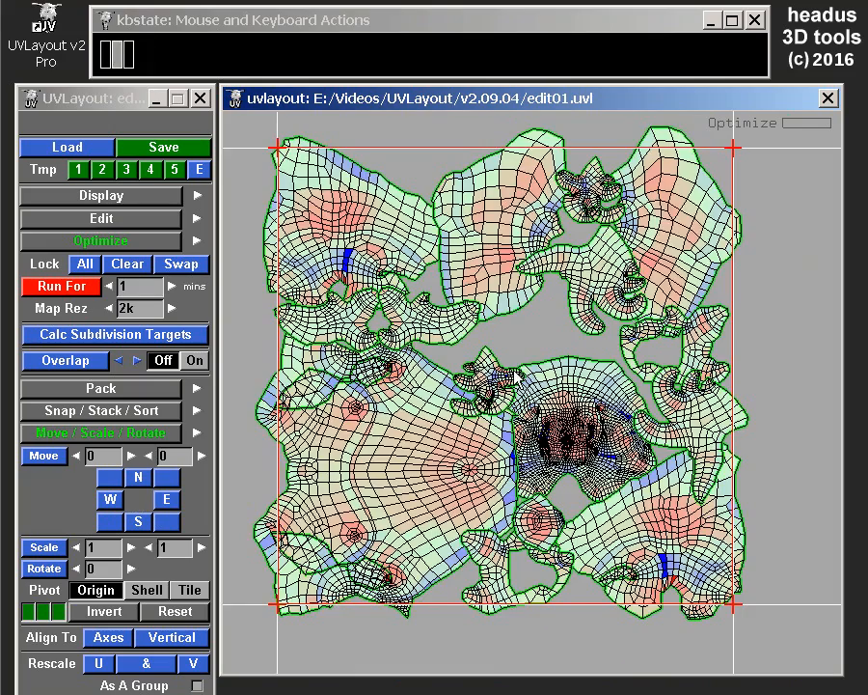
Compare the check sizes on the optimized creature's front and back in the 3D view.
{"action": "key", "text": "3"}
{"action": "left_click_drag", "start_coordinate": [509, 381], "coordinate": [546, 366]}
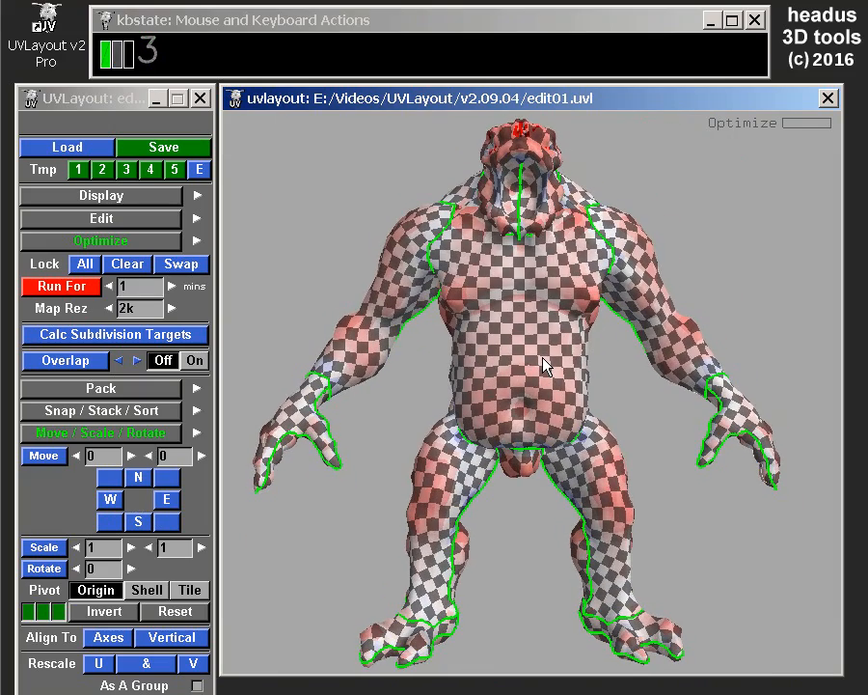
{"action": "scroll", "coordinate": [556, 346], "scroll_direction": "up", "scroll_amount": 5}
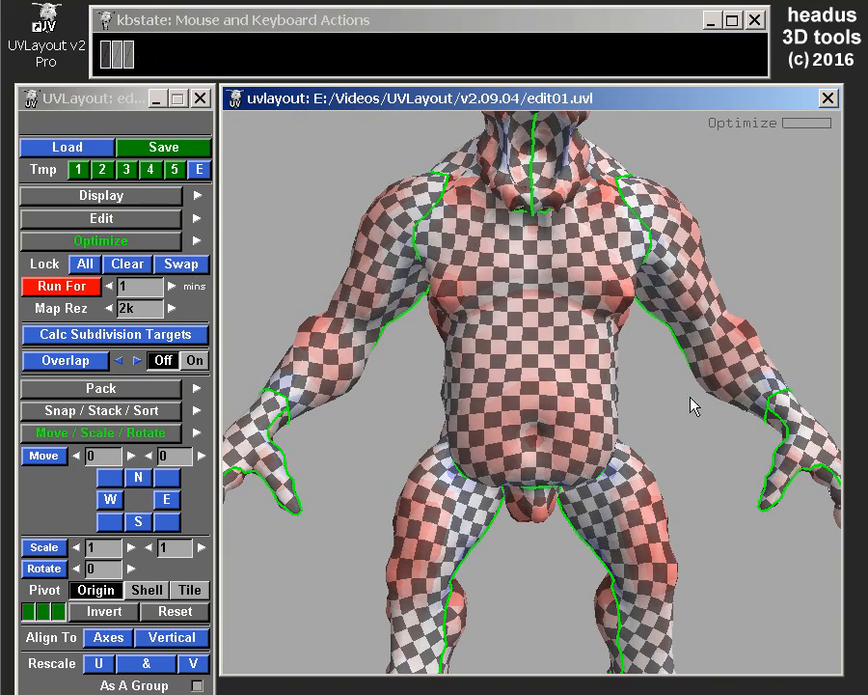
{"action": "left_click_drag", "start_coordinate": [606, 368], "coordinate": [328, 391]}
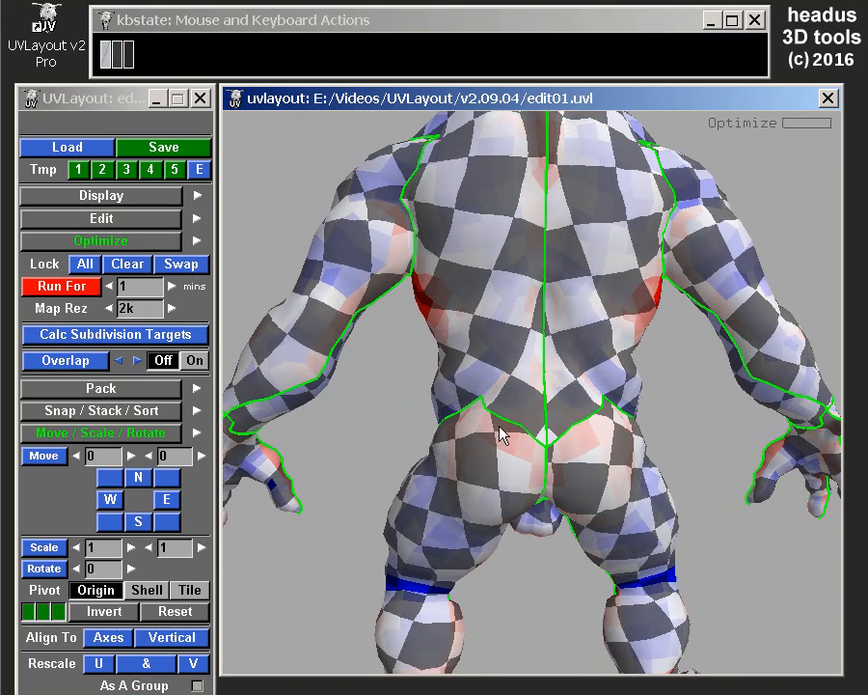
{"action": "left_click_drag", "start_coordinate": [474, 407], "coordinate": [524, 333]}
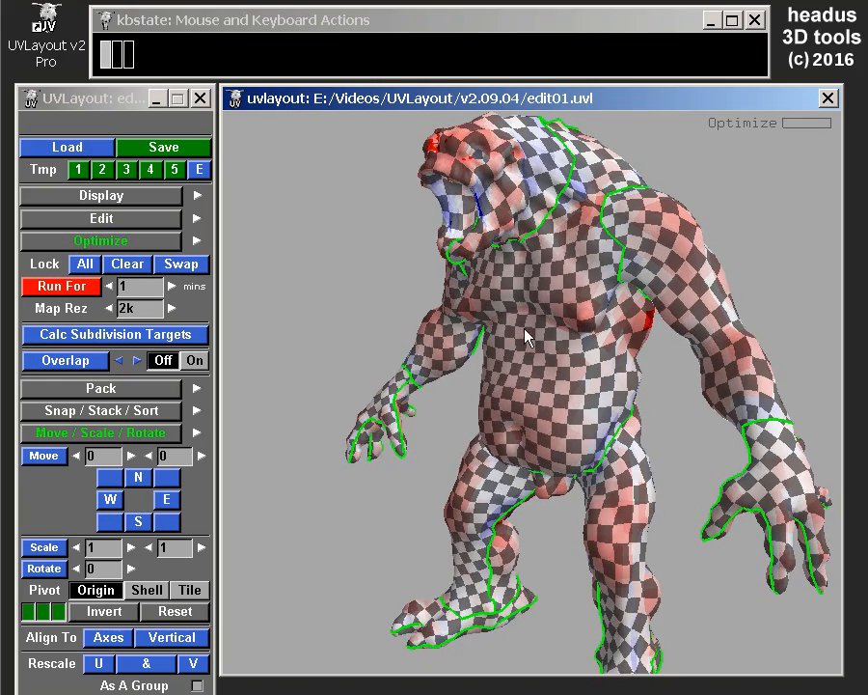
{"action": "left_click_drag", "start_coordinate": [525, 400], "coordinate": [561, 338]}
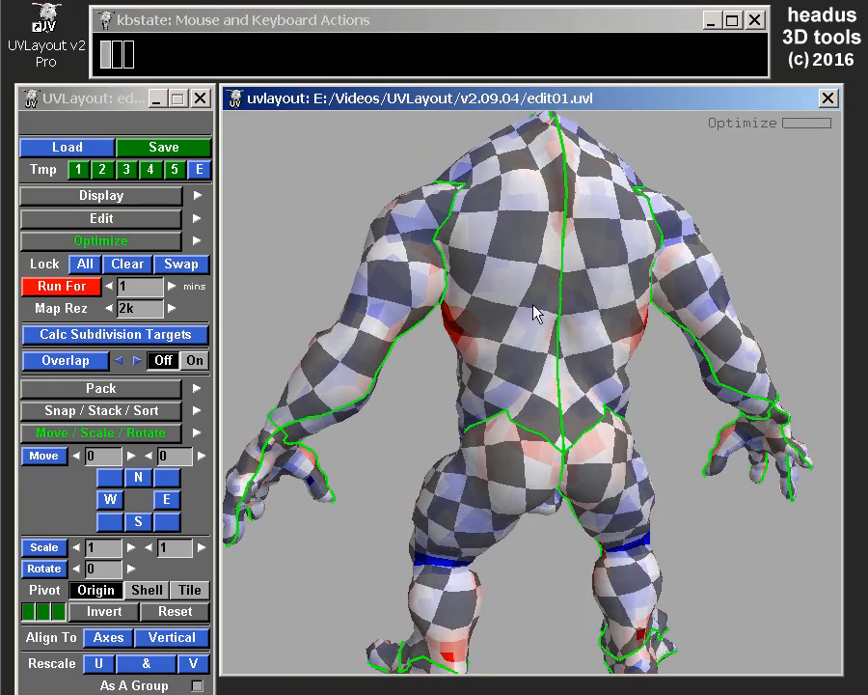
{"action": "left_click_drag", "start_coordinate": [521, 306], "coordinate": [464, 328]}
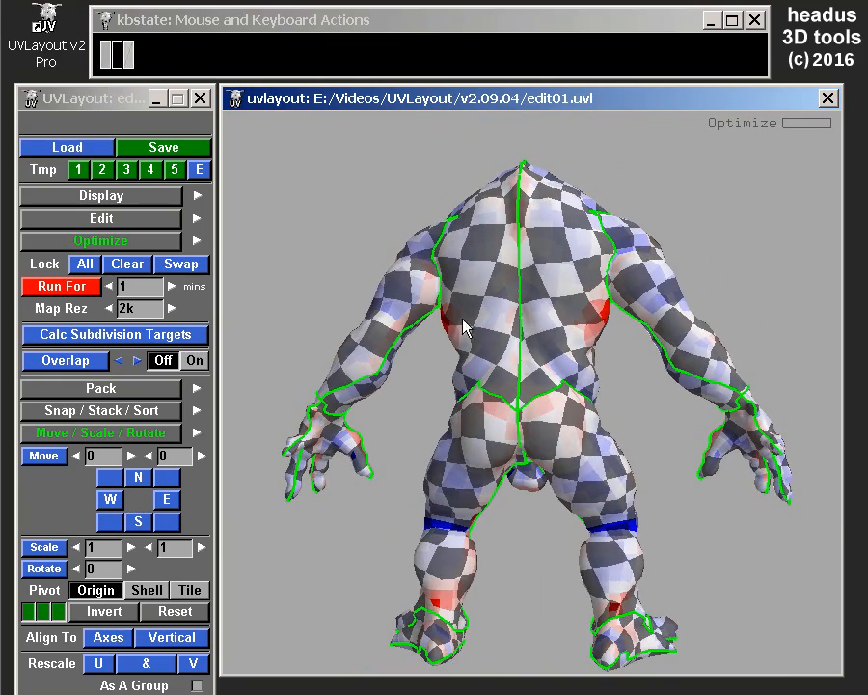
{"action": "left_click_drag", "start_coordinate": [373, 350], "coordinate": [738, 353]}
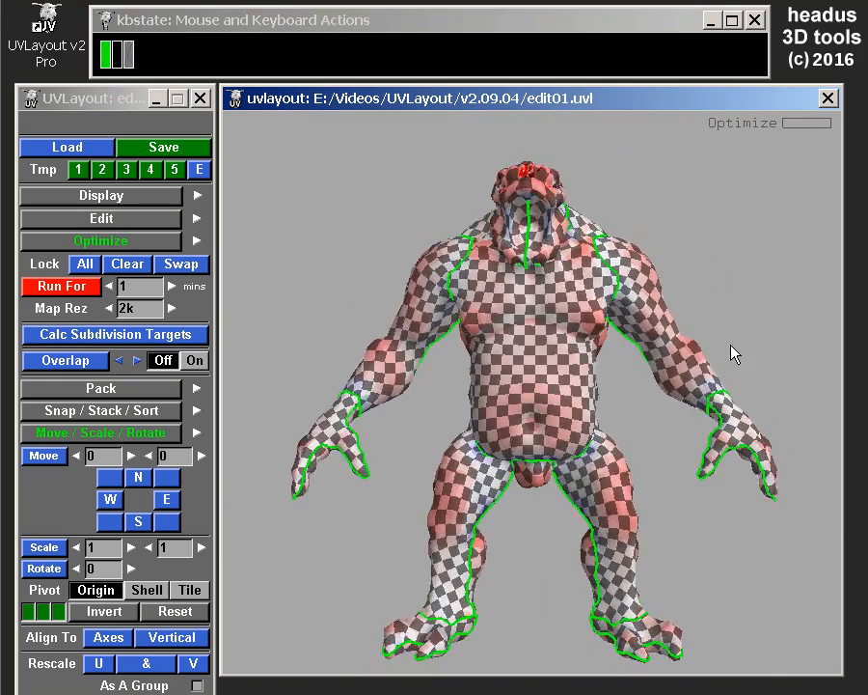
Examine the optimized creature's checker pattern from the front, then the back, and again from the front at several zoom levels.
{"action": "left_click_drag", "start_coordinate": [554, 394], "coordinate": [553, 336]}
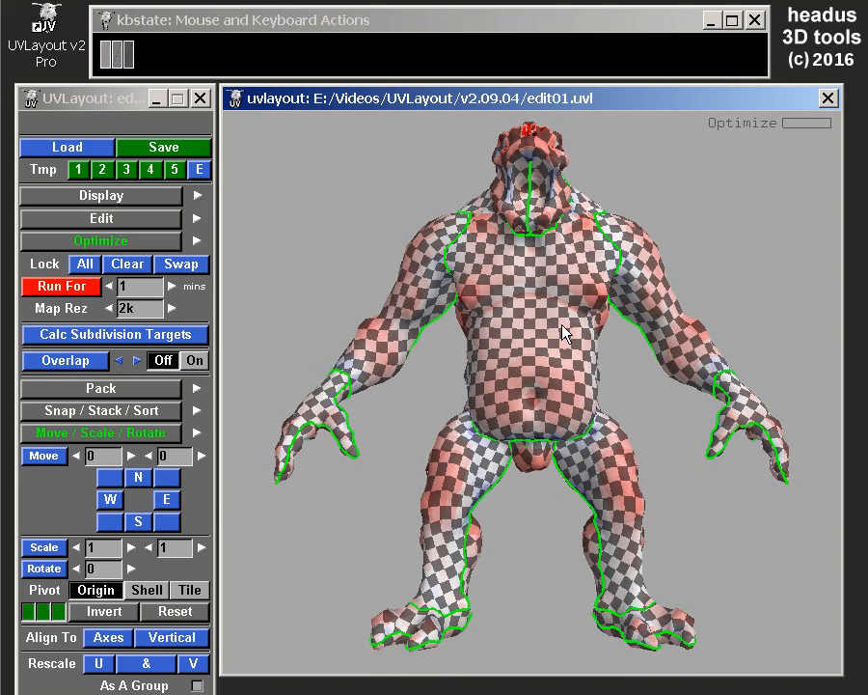
{"action": "left_click_drag", "start_coordinate": [563, 330], "coordinate": [511, 353]}
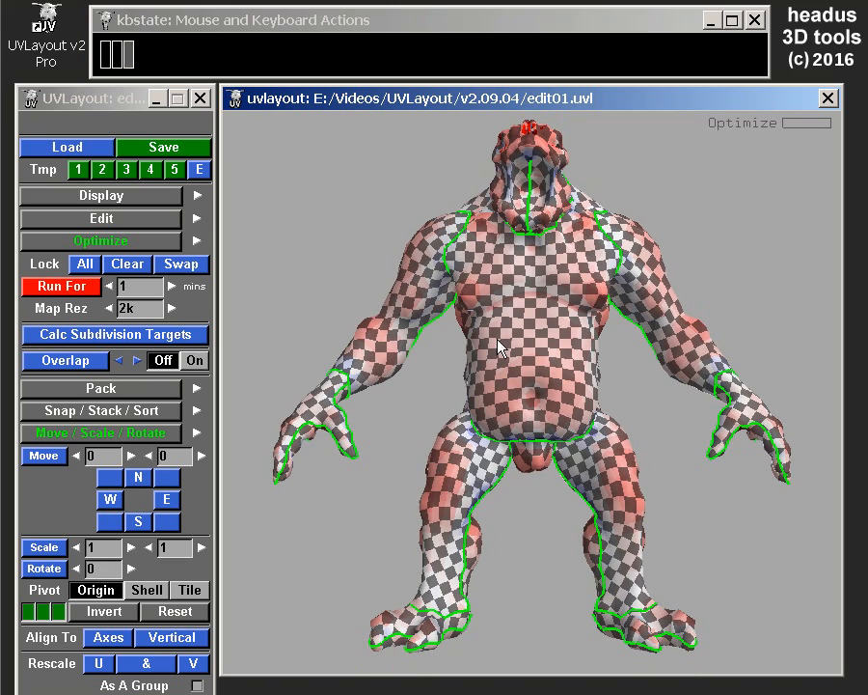
{"action": "right_click_drag", "start_coordinate": [538, 356], "coordinate": [538, 363]}
{"action": "mouse_move", "coordinate": [538, 370]}
{"action": "left_mouse_down"}
{"action": "mouse_move", "coordinate": [557, 290]}
{"action": "mouse_move", "coordinate": [548, 359]}
{"action": "left_mouse_up"}
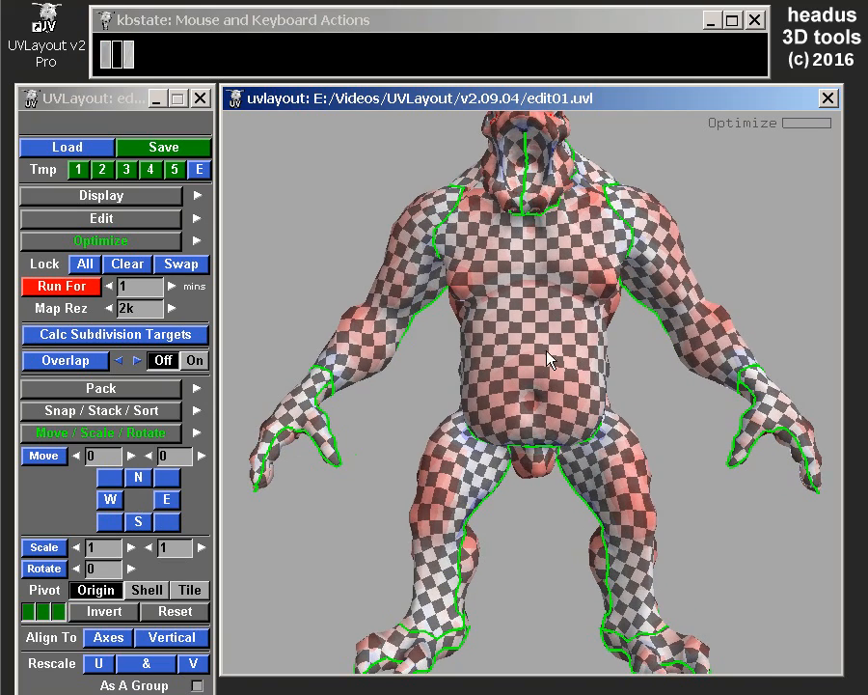
{"action": "left_click_drag", "start_coordinate": [597, 273], "coordinate": [251, 398]}
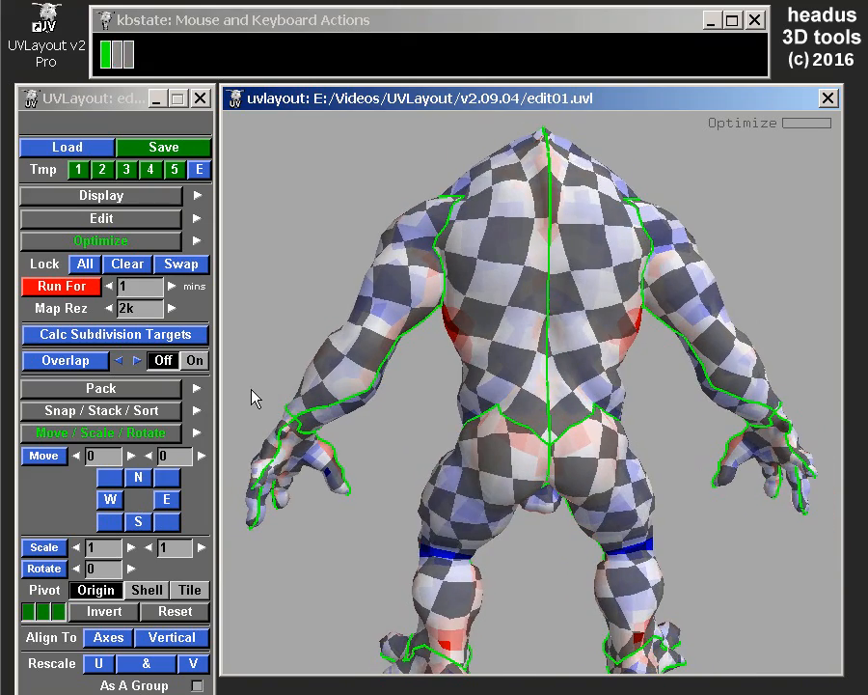
{"action": "left_click_drag", "start_coordinate": [480, 369], "coordinate": [690, 374]}
{"action": "right_click_drag", "start_coordinate": [592, 375], "coordinate": [567, 361]}
{"action": "middle_click_drag", "start_coordinate": [567, 361], "coordinate": [569, 372]}
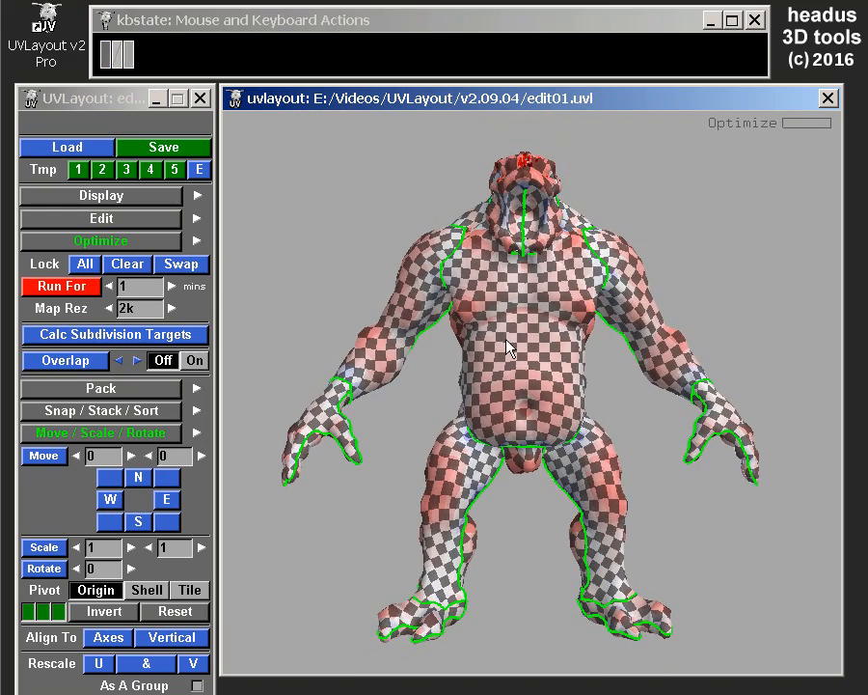
{"action": "left_click_drag", "start_coordinate": [524, 359], "coordinate": [579, 379]}
{"action": "right_click_drag", "start_coordinate": [578, 373], "coordinate": [537, 316]}
{"action": "left_click_drag", "start_coordinate": [487, 356], "coordinate": [498, 344]}
{"action": "right_click_drag", "start_coordinate": [498, 343], "coordinate": [554, 380]}
{"action": "left_click_drag", "start_coordinate": [554, 380], "coordinate": [524, 423]}
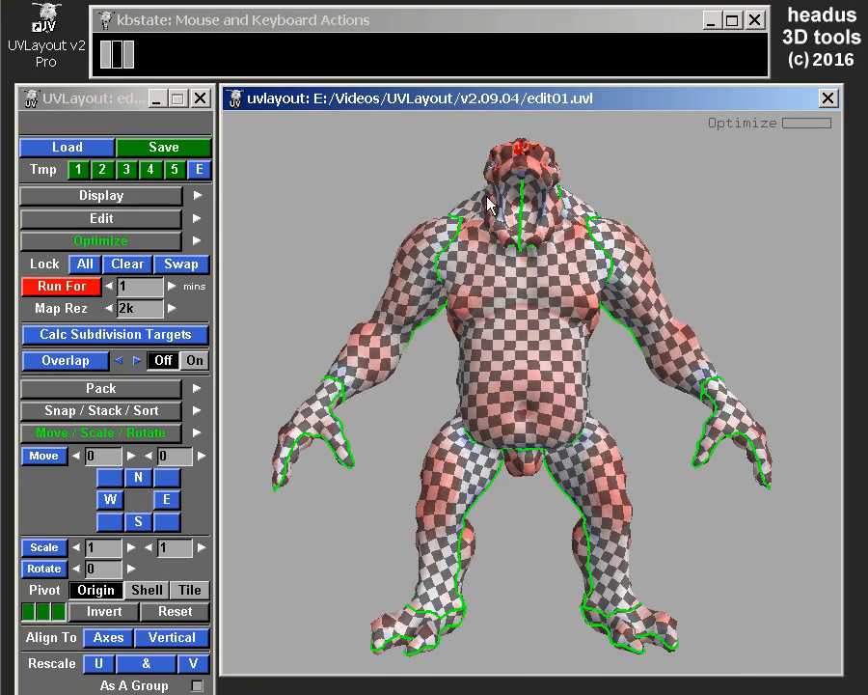
Undo the optimization and the face-direction local scaling of the UV shells, and display the creature in 3D.
{"action": "left_click", "coordinate": [96, 242]}
{"action": "key", "text": "ctrl+z"}
{"action": "key", "text": "ctrl+z"}
{"action": "key", "text": "ctrl+z"}
{"action": "key", "text": "ctrl+z"}
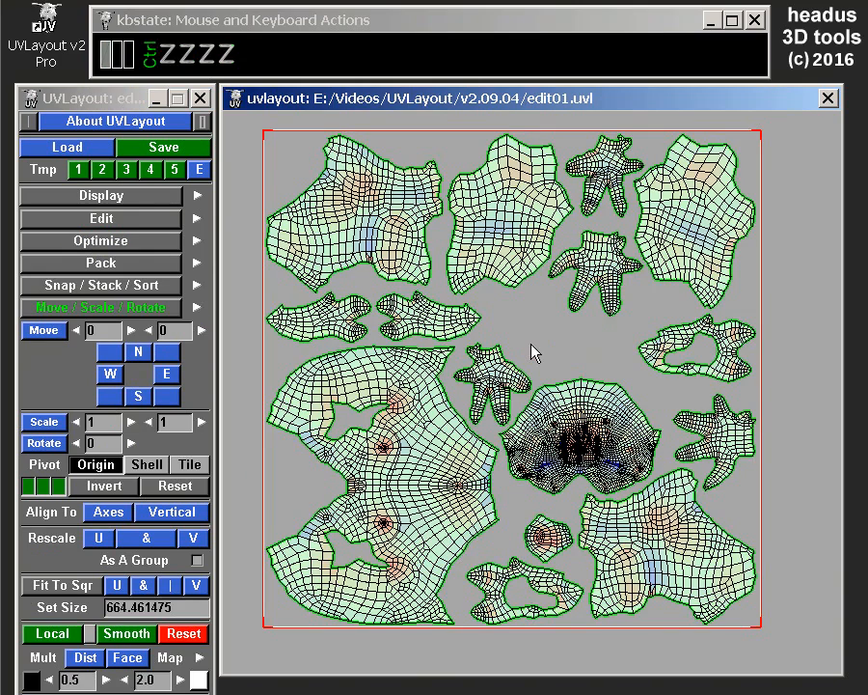
{"action": "key", "text": "3"}
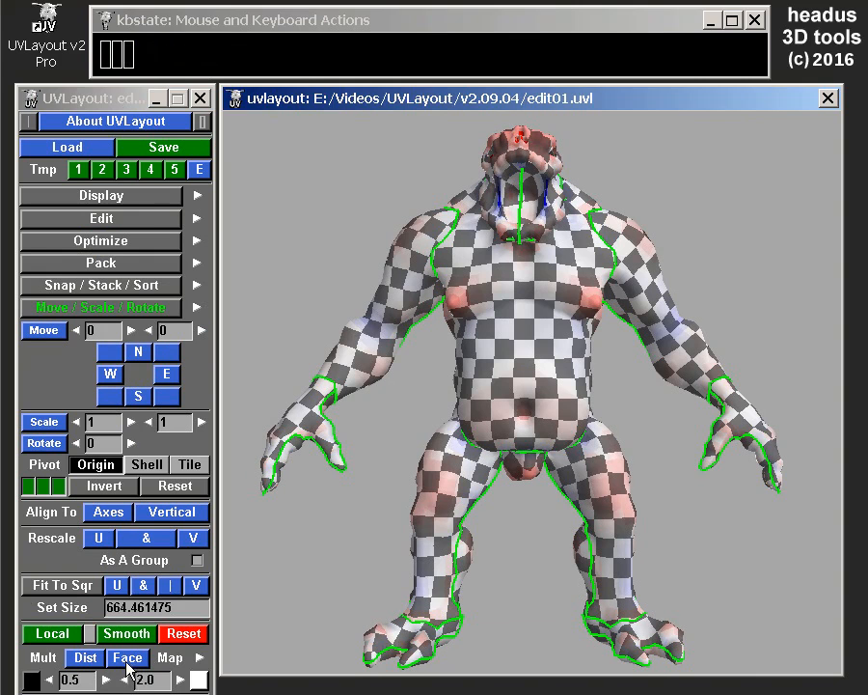
Multiply the shells' local scale by camera distance with factors 0.5 and 2.0, viewing the creature from close beneath one foot.
{"action": "right_click_drag", "start_coordinate": [621, 367], "coordinate": [579, 364]}
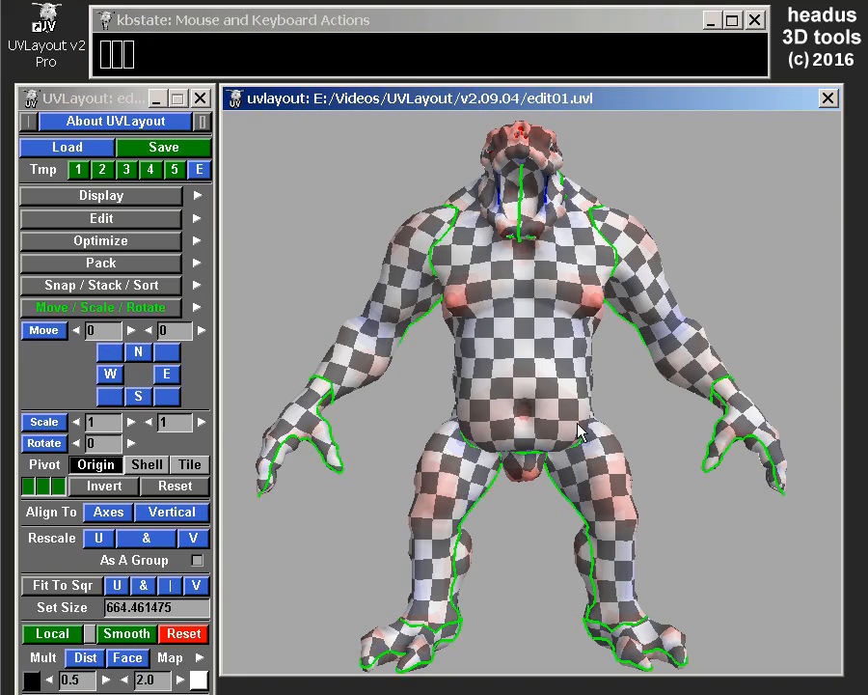
{"action": "left_click_drag", "start_coordinate": [563, 452], "coordinate": [514, 308]}
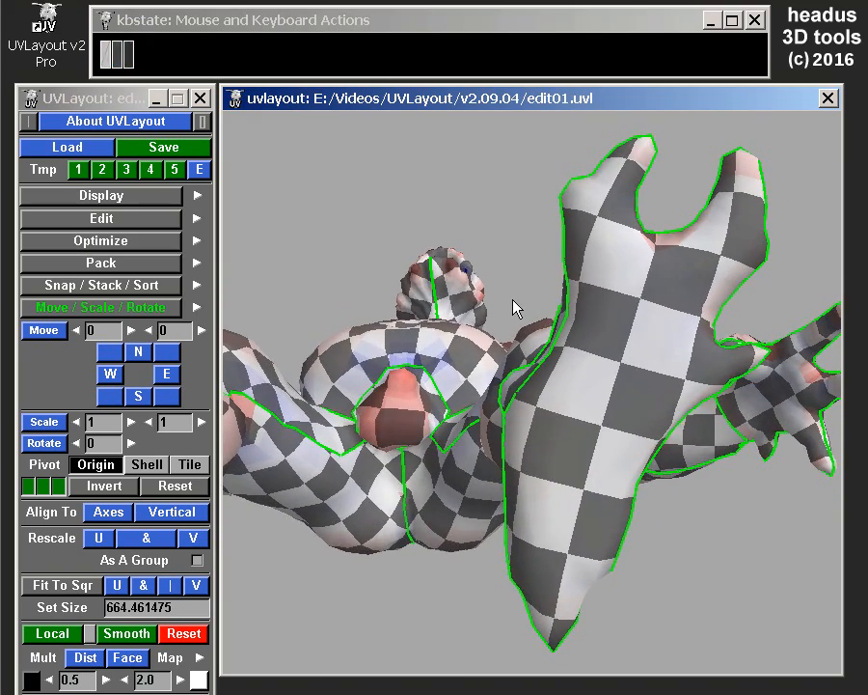
{"action": "left_click_drag", "start_coordinate": [449, 340], "coordinate": [361, 326]}
{"action": "middle_click_drag", "start_coordinate": [361, 326], "coordinate": [398, 326]}
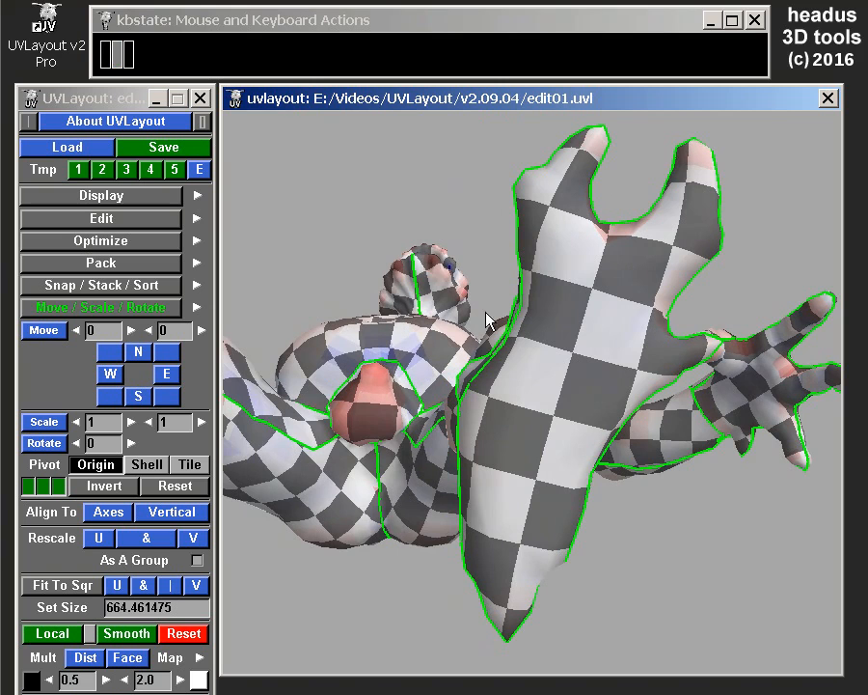
{"action": "right_click_drag", "start_coordinate": [489, 315], "coordinate": [508, 330]}
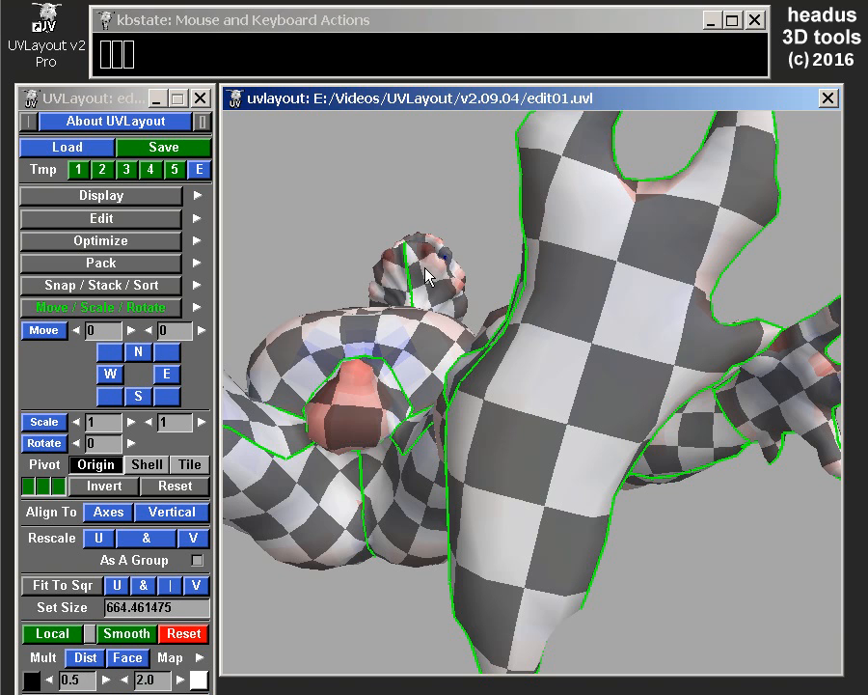
{"action": "left_click", "coordinate": [85, 660]}
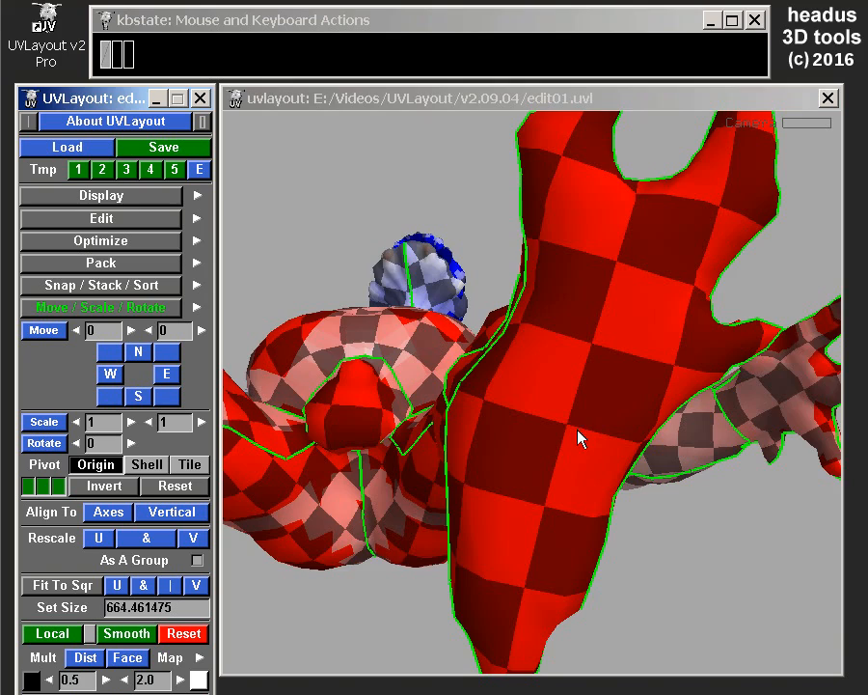
{"action": "mouse_move", "coordinate": [578, 426]}
{"action": "middle_mouse_down"}
{"action": "mouse_move", "coordinate": [552, 382]}
{"action": "mouse_move", "coordinate": [661, 378]}
{"action": "mouse_move", "coordinate": [641, 380]}
{"action": "mouse_move", "coordinate": [645, 365]}
{"action": "mouse_move", "coordinate": [641, 381]}
{"action": "middle_mouse_up"}
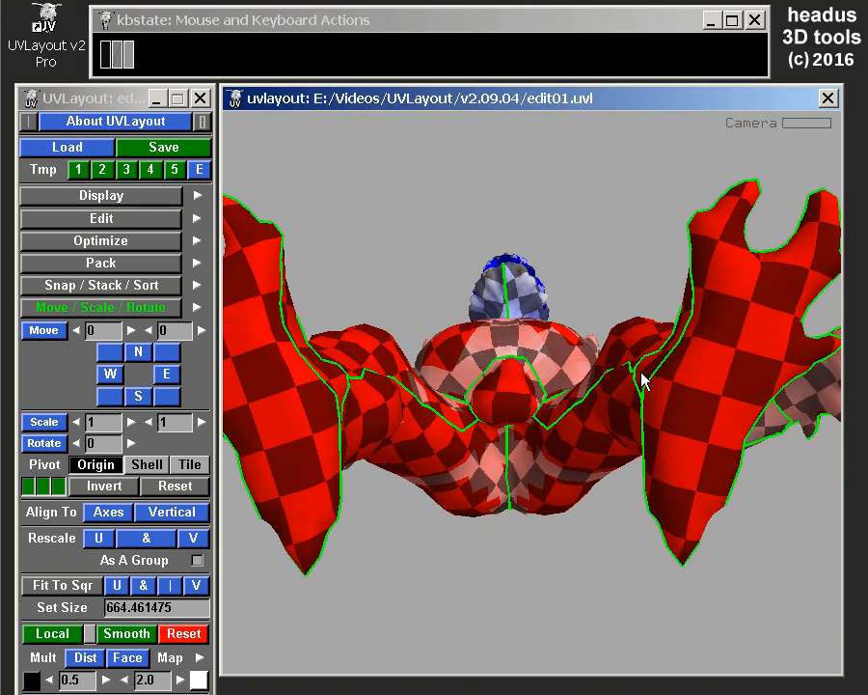
Toggle the local scale colouring off and on for the distance-scaled model, and inspect it on the UV layout.
{"action": "left_click", "coordinate": [91, 634]}
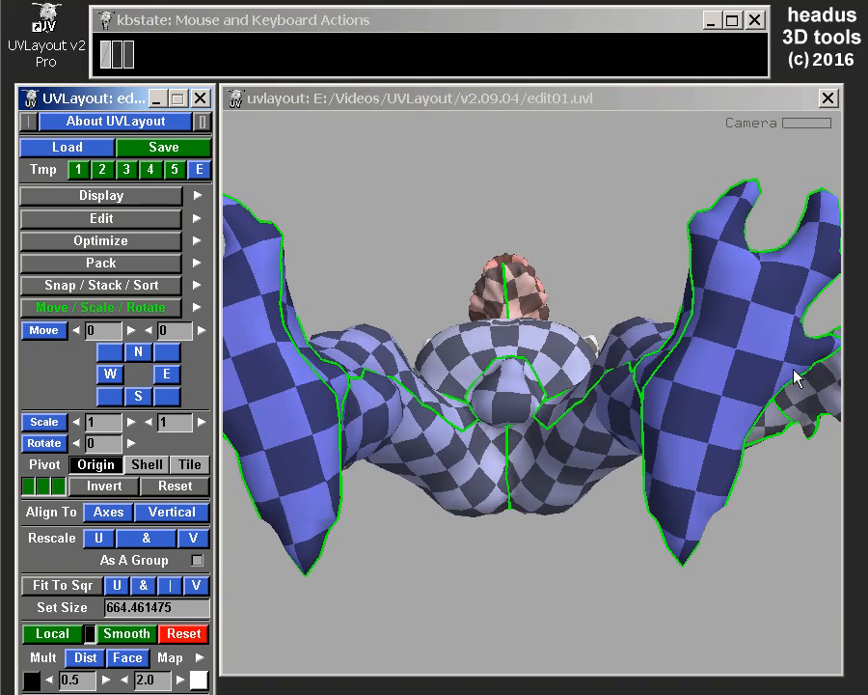
{"action": "left_click", "coordinate": [90, 633]}
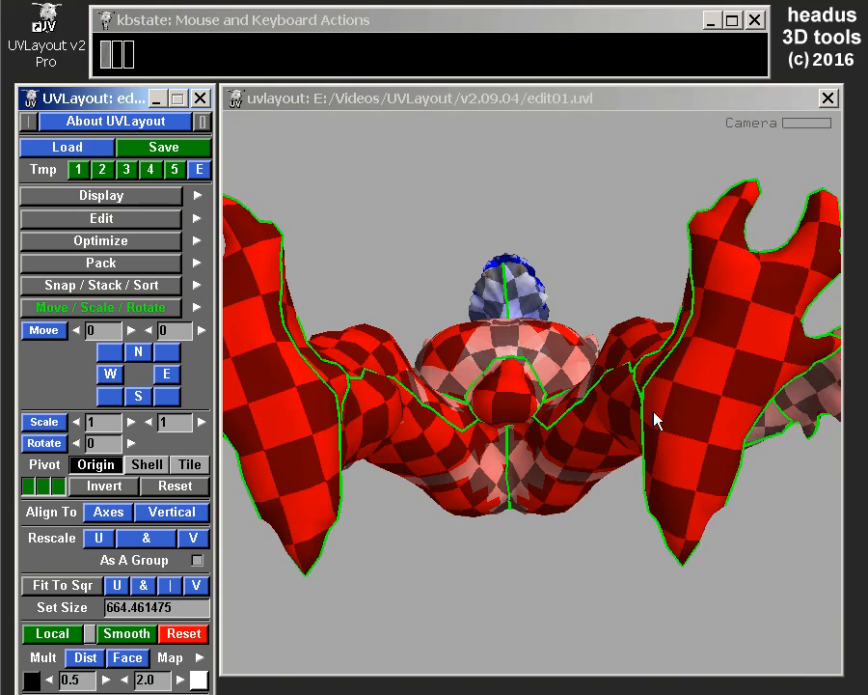
{"action": "key", "text": "u"}
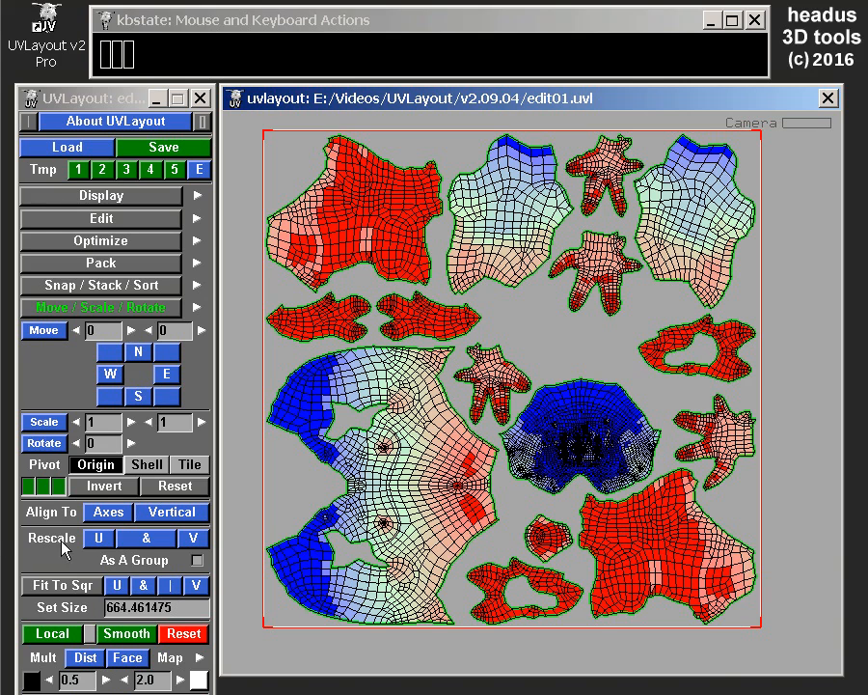
Rescale the UV shells in both U and V to match the local scale, and inspect the foot and torso in 3D.
{"action": "left_click", "coordinate": [147, 545]}
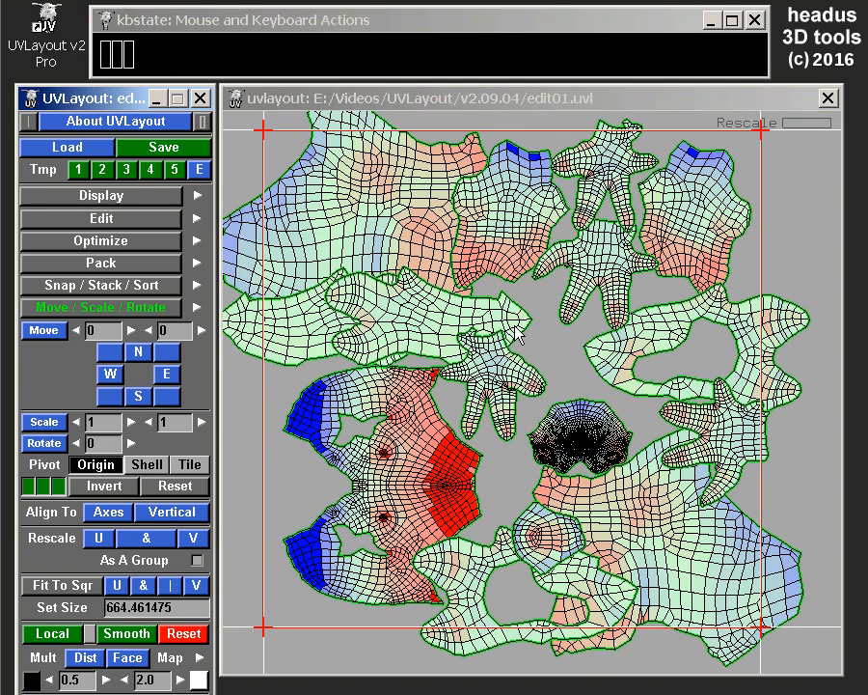
{"action": "key", "text": "u"}
{"action": "middle_click_drag", "start_coordinate": [560, 386], "coordinate": [619, 257]}
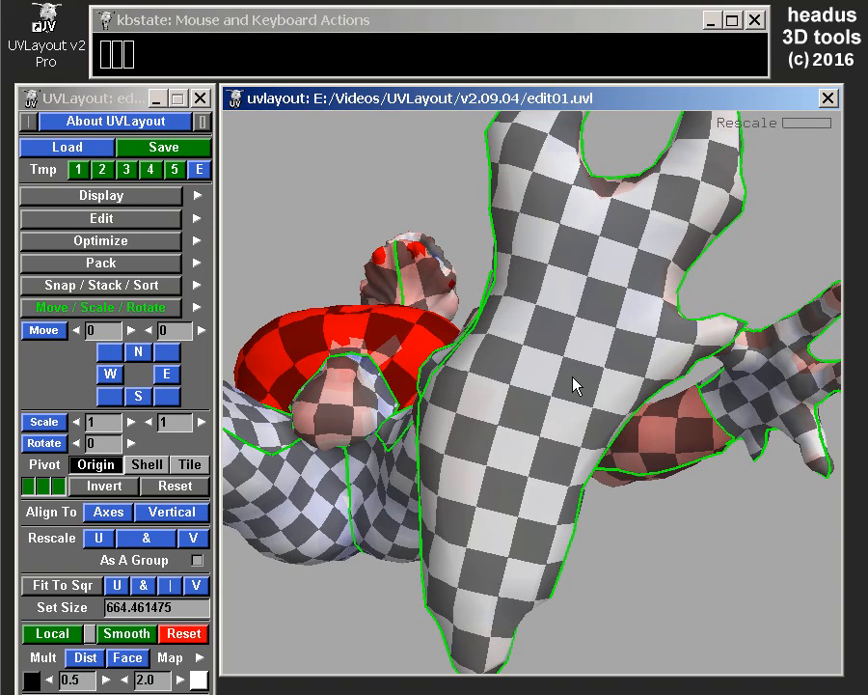
{"action": "left_click_drag", "start_coordinate": [415, 318], "coordinate": [490, 226]}
{"action": "left_click_drag", "start_coordinate": [456, 355], "coordinate": [473, 444]}
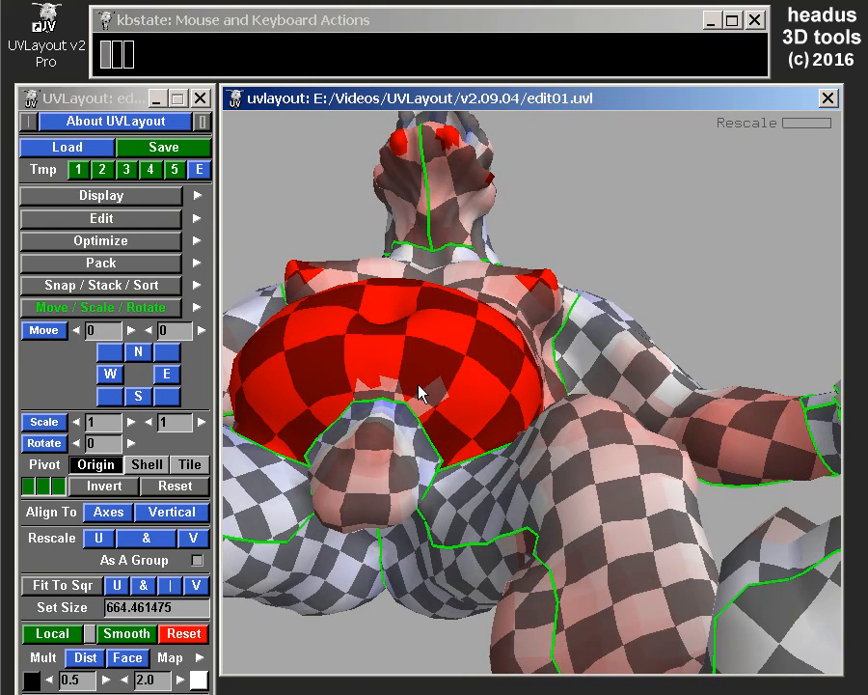
{"action": "left_click_drag", "start_coordinate": [424, 393], "coordinate": [498, 453]}
{"action": "left_click_drag", "start_coordinate": [473, 383], "coordinate": [469, 383]}
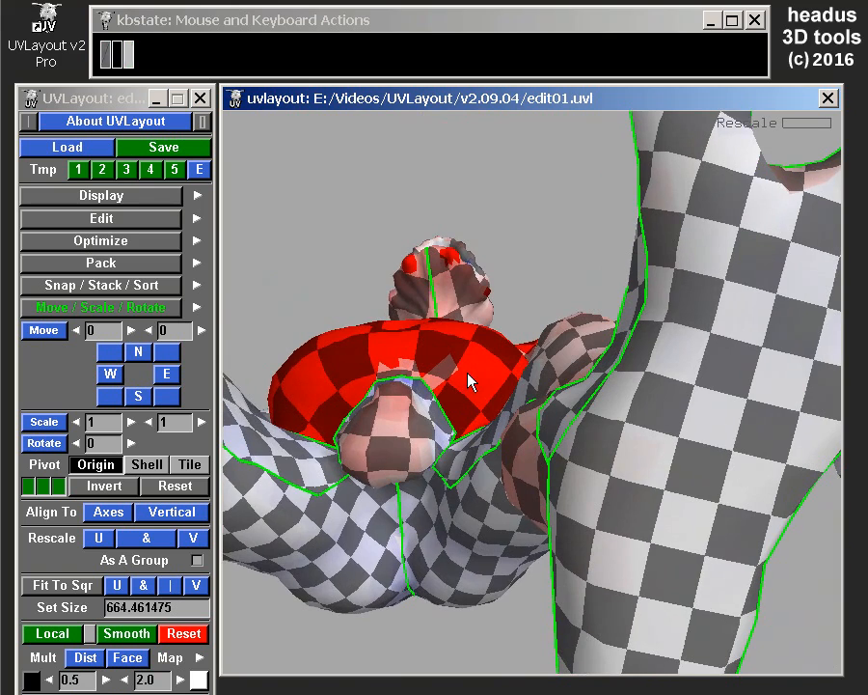
Optimize the rescaled UV shells with a run time of 1 minute.
{"action": "key", "text": "u"}
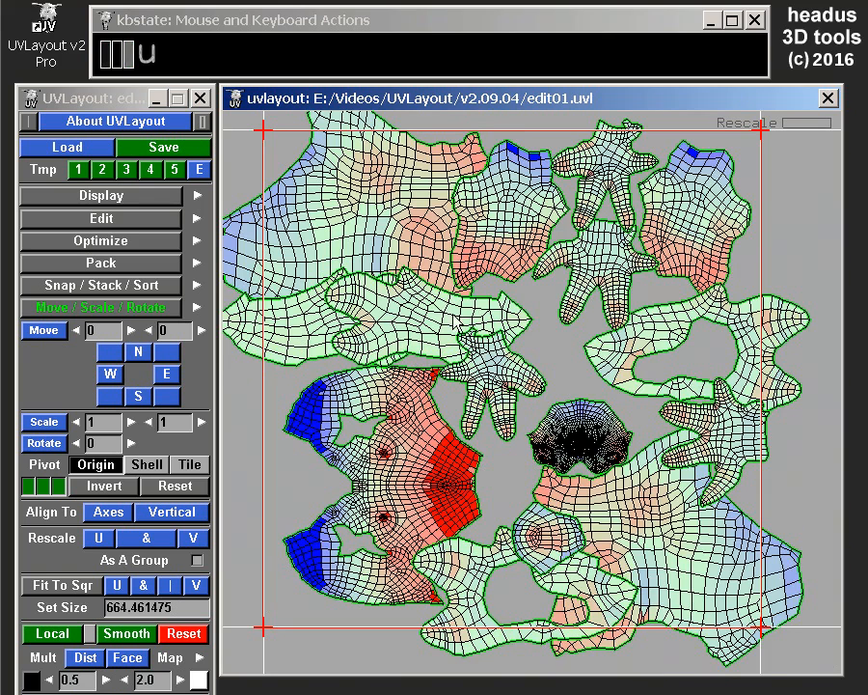
{"action": "left_click", "coordinate": [101, 240]}
{"action": "left_click", "coordinate": [61, 283]}
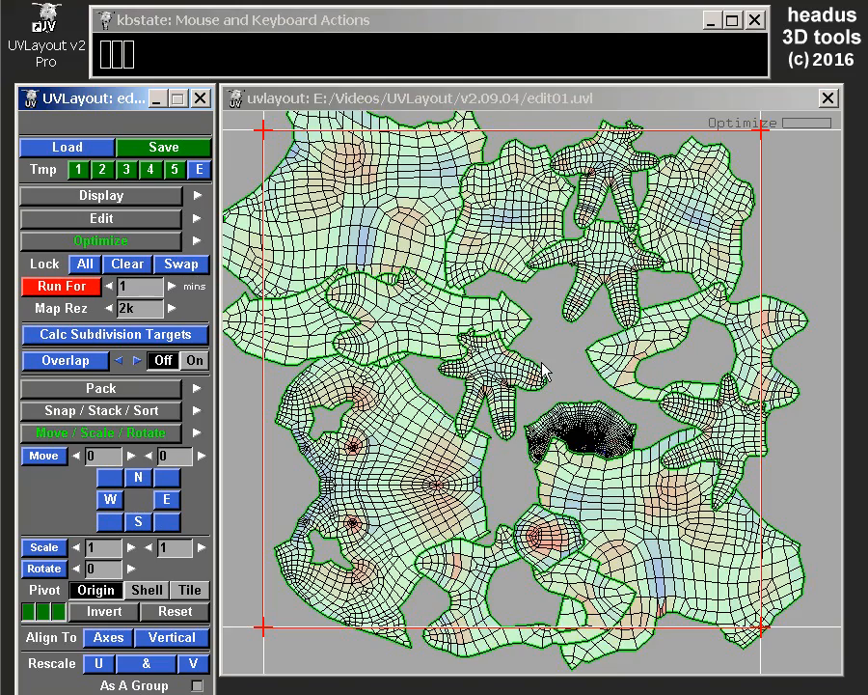
{"action": "scroll", "coordinate": [562, 376], "scroll_direction": "up", "scroll_amount": 2}
Compare the check sizes on the creature's feet, torso and head from beneath the foot and from the front.
{"action": "key", "text": "u"}
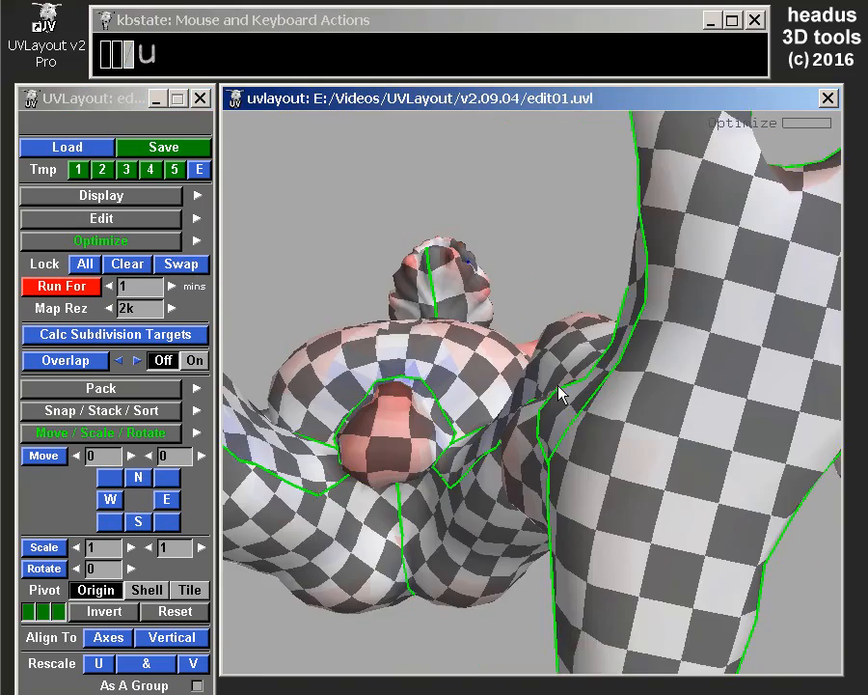
{"action": "left_click_drag", "start_coordinate": [562, 374], "coordinate": [365, 250]}
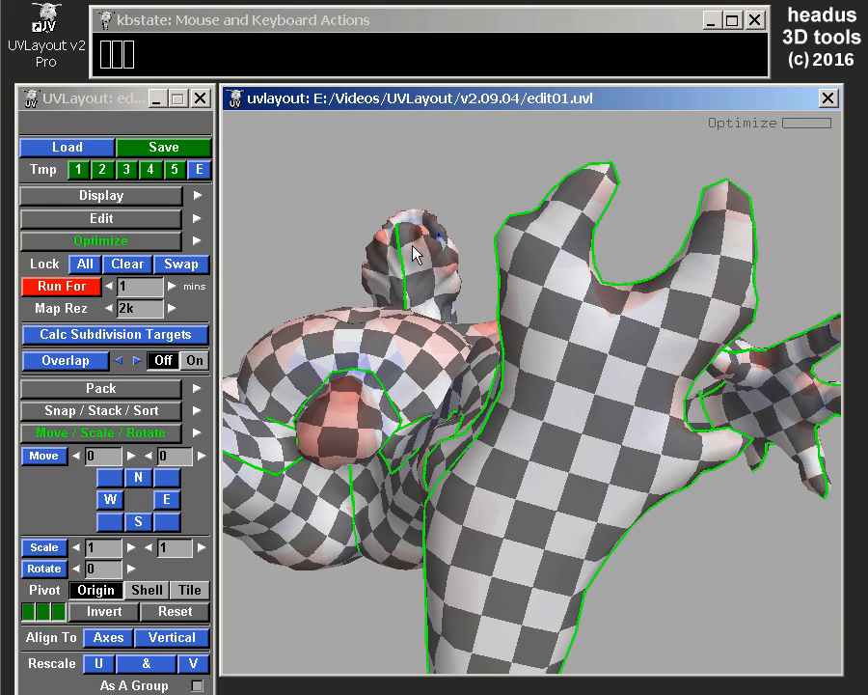
{"action": "right_click_drag", "start_coordinate": [542, 208], "coordinate": [573, 435]}
{"action": "left_click_drag", "start_coordinate": [573, 442], "coordinate": [613, 477]}
{"action": "right_click_drag", "start_coordinate": [613, 478], "coordinate": [591, 471]}
{"action": "middle_click_drag", "start_coordinate": [588, 463], "coordinate": [669, 466]}
{"action": "left_click_drag", "start_coordinate": [668, 466], "coordinate": [631, 466]}
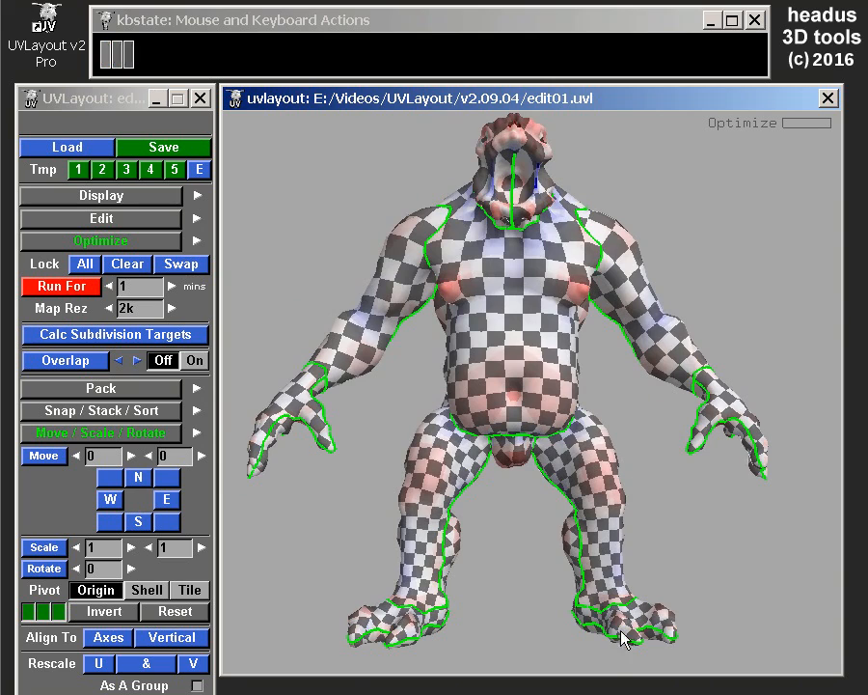
{"action": "mouse_move", "coordinate": [620, 646]}
{"action": "left_mouse_down"}
{"action": "mouse_move", "coordinate": [608, 487]}
{"action": "mouse_move", "coordinate": [615, 669]}
{"action": "mouse_move", "coordinate": [607, 646]}
{"action": "left_mouse_up"}
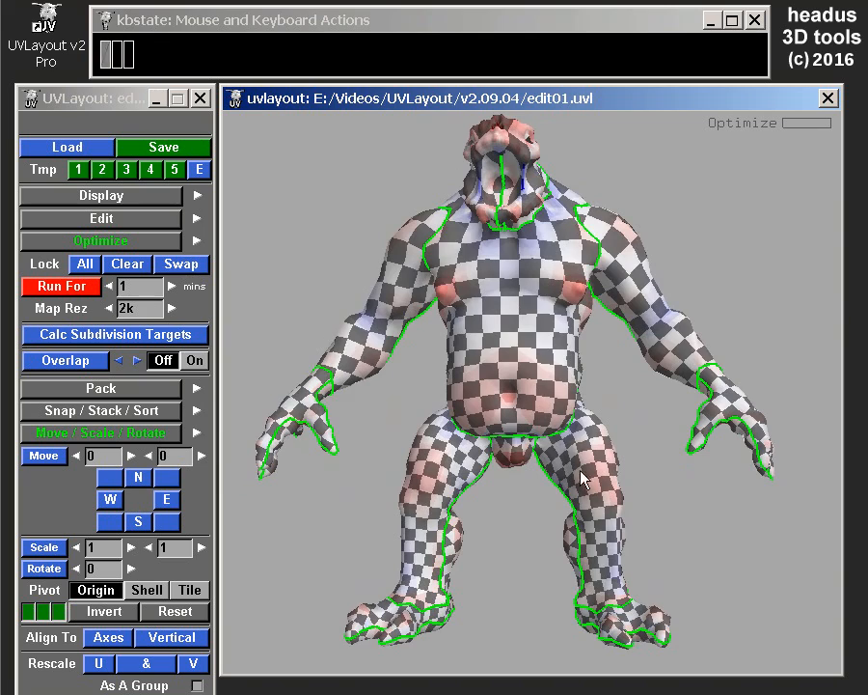
{"action": "left_click", "coordinate": [527, 241]}
{"action": "left_click_drag", "start_coordinate": [527, 241], "coordinate": [496, 141]}
{"action": "left_click_drag", "start_coordinate": [479, 500], "coordinate": [571, 299]}
{"action": "right_click_drag", "start_coordinate": [571, 300], "coordinate": [613, 458]}
{"action": "middle_click_drag", "start_coordinate": [612, 466], "coordinate": [490, 466]}
{"action": "left_click_drag", "start_coordinate": [485, 470], "coordinate": [496, 436]}
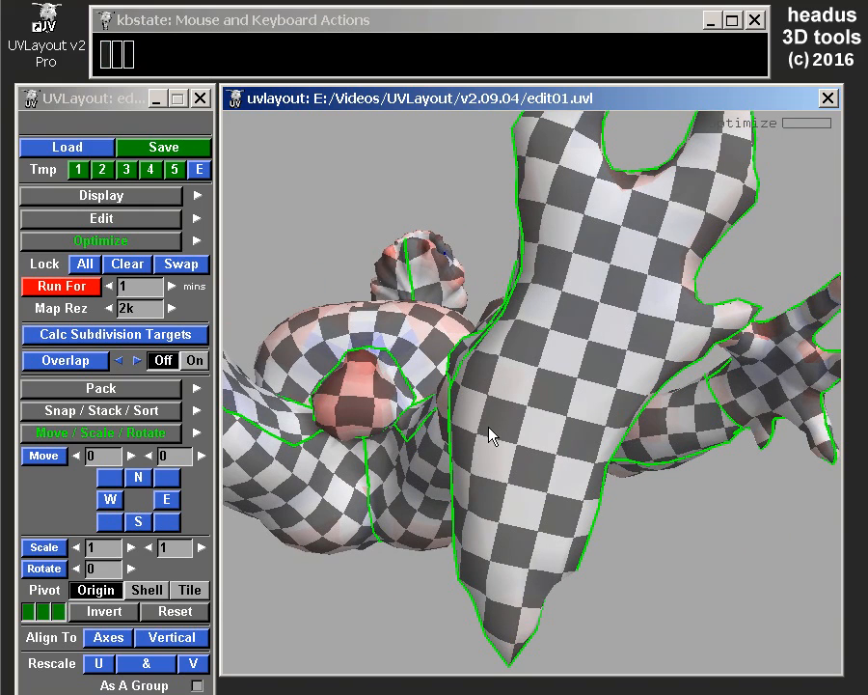
{"action": "left_click_drag", "start_coordinate": [494, 438], "coordinate": [500, 380]}
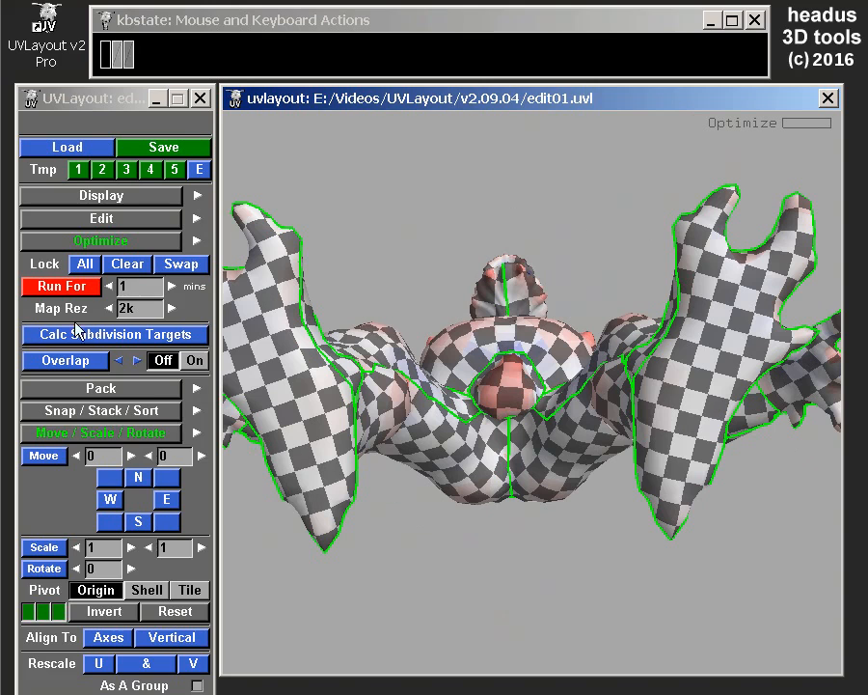
Collapse the Optimize and Move / Scale / Rotate options and turn the creature to show its front.
{"action": "left_click", "coordinate": [79, 242]}
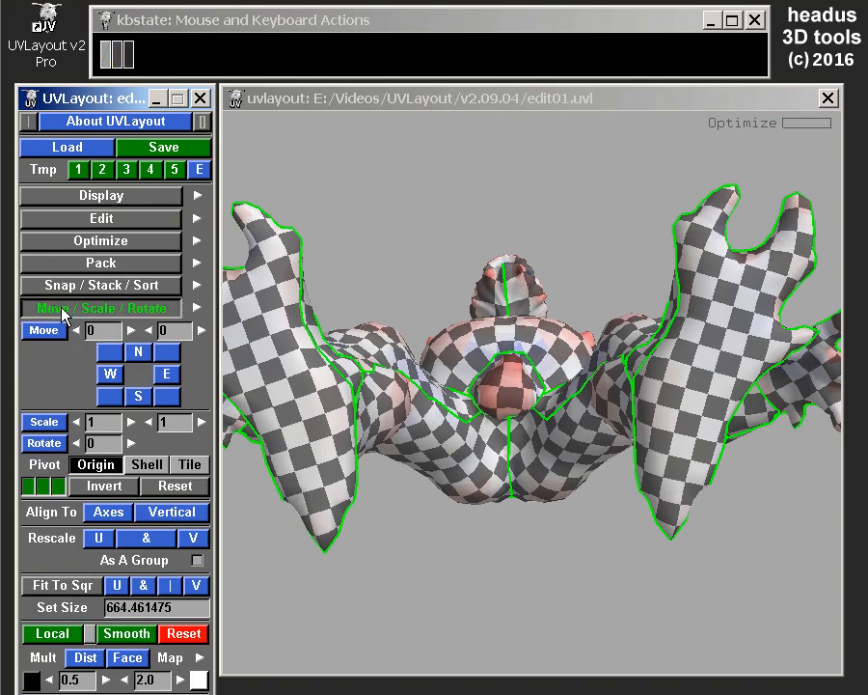
{"action": "left_click", "coordinate": [65, 306]}
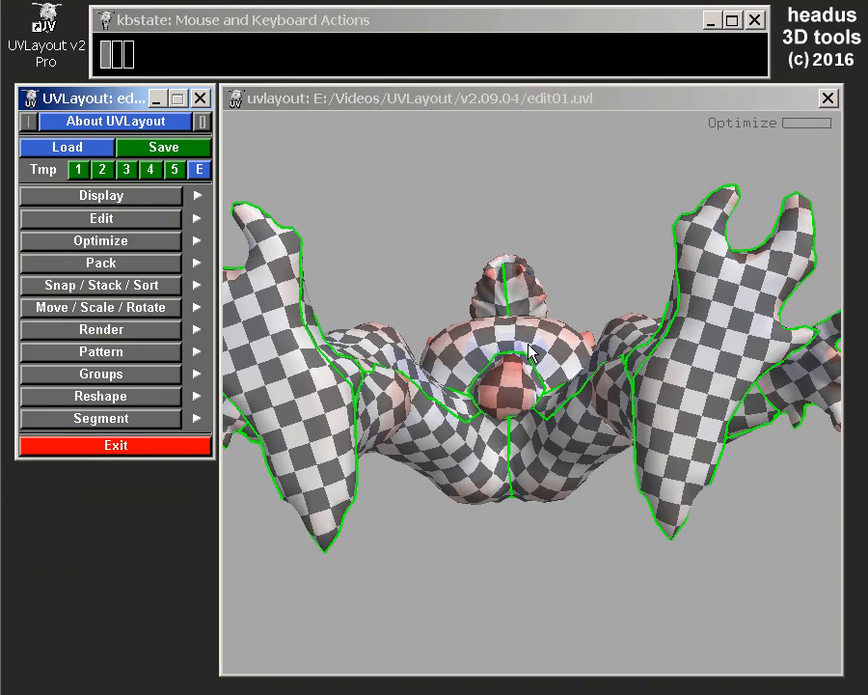
{"action": "left_click_drag", "start_coordinate": [524, 300], "coordinate": [479, 498]}
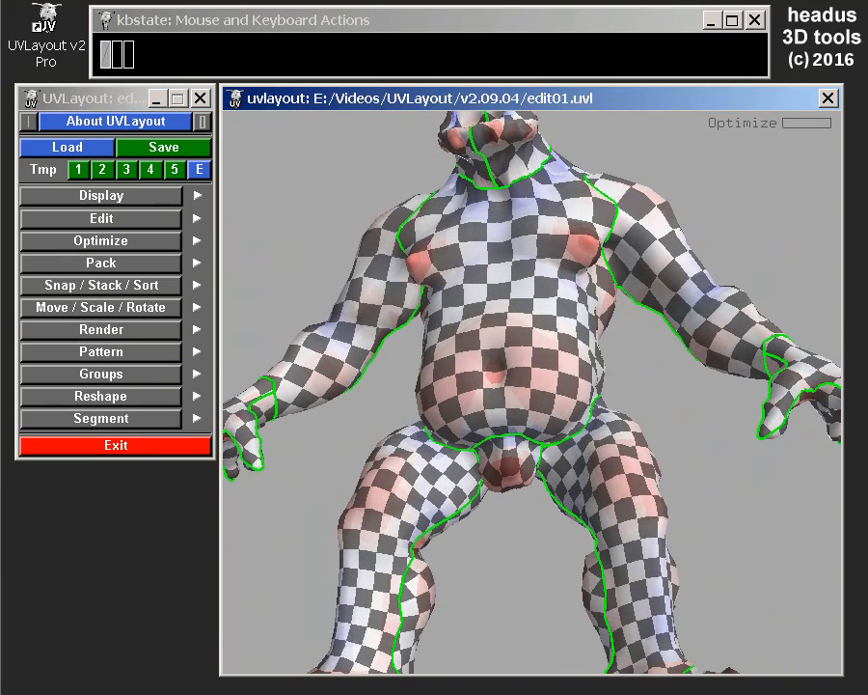